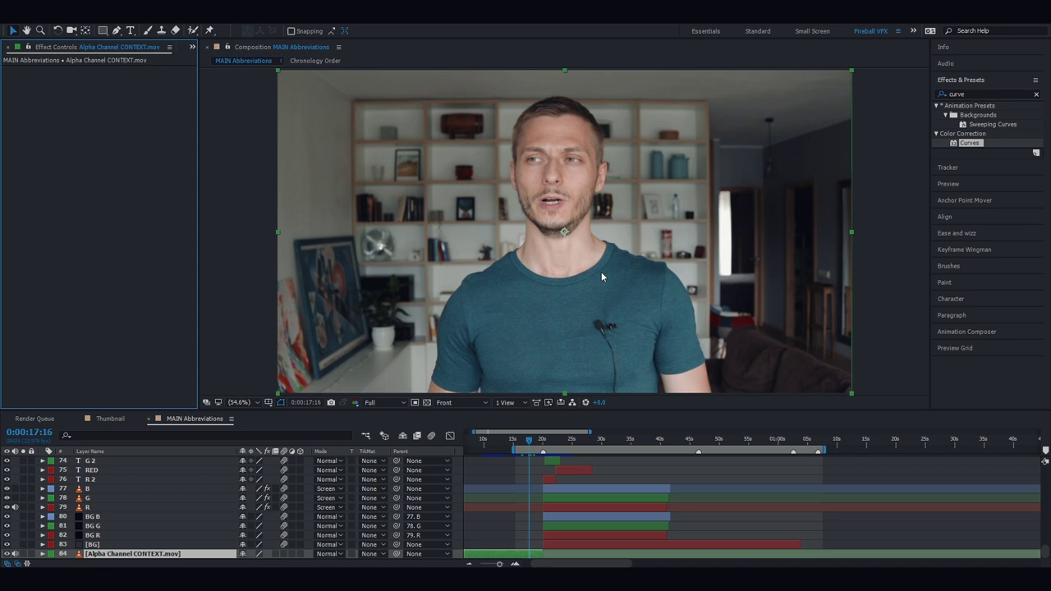
View the composition's Red, Green and Blue channels one after another, and return the viewer to RGB
left_click(356, 404)
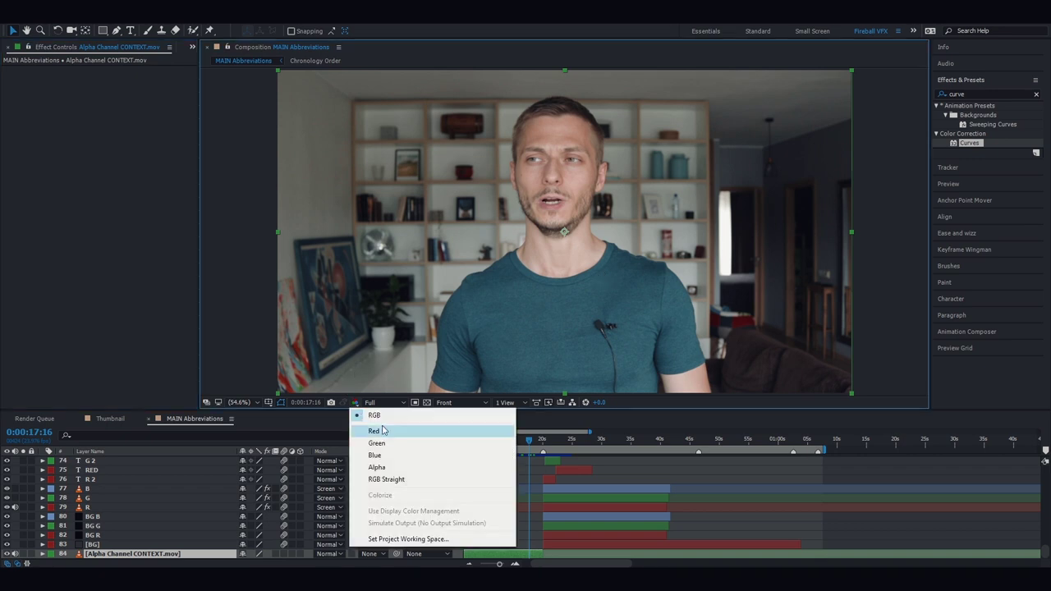
left_click(382, 429)
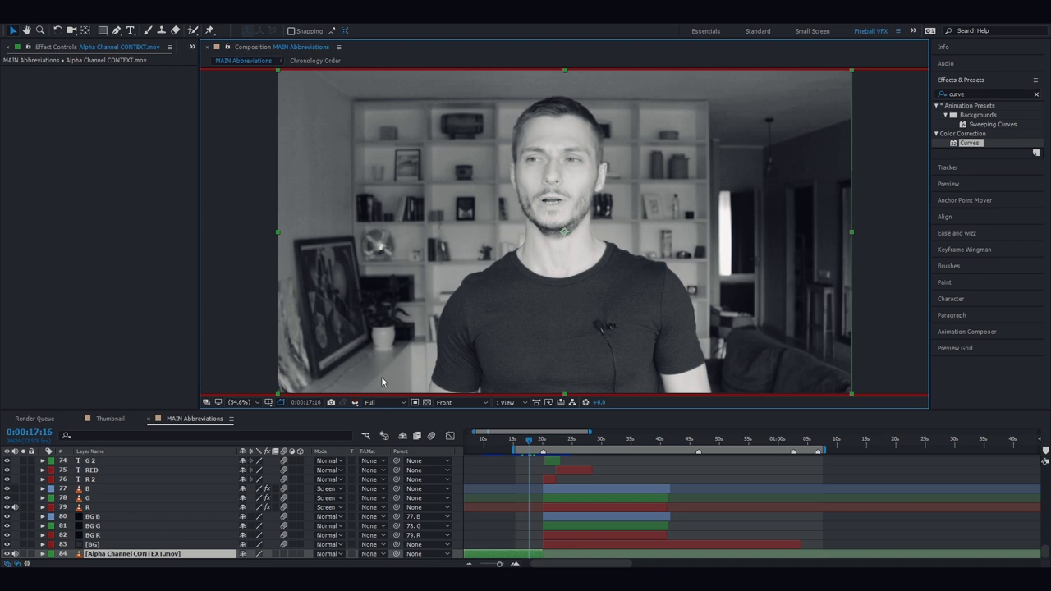
left_click(356, 403)
left_click(380, 441)
left_click(356, 403)
left_click(374, 451)
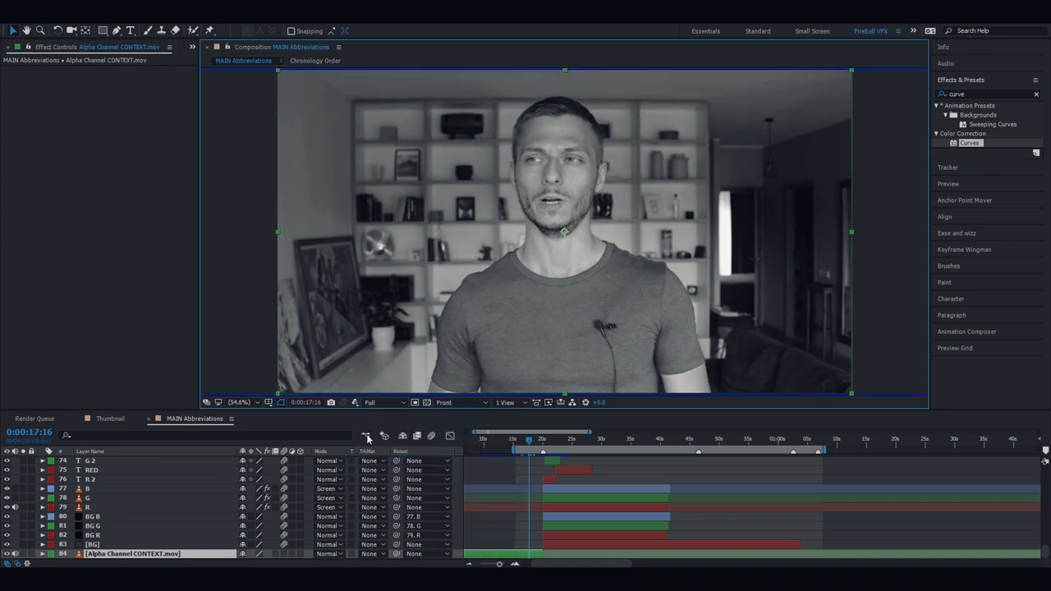
left_click(357, 402)
left_click(365, 419)
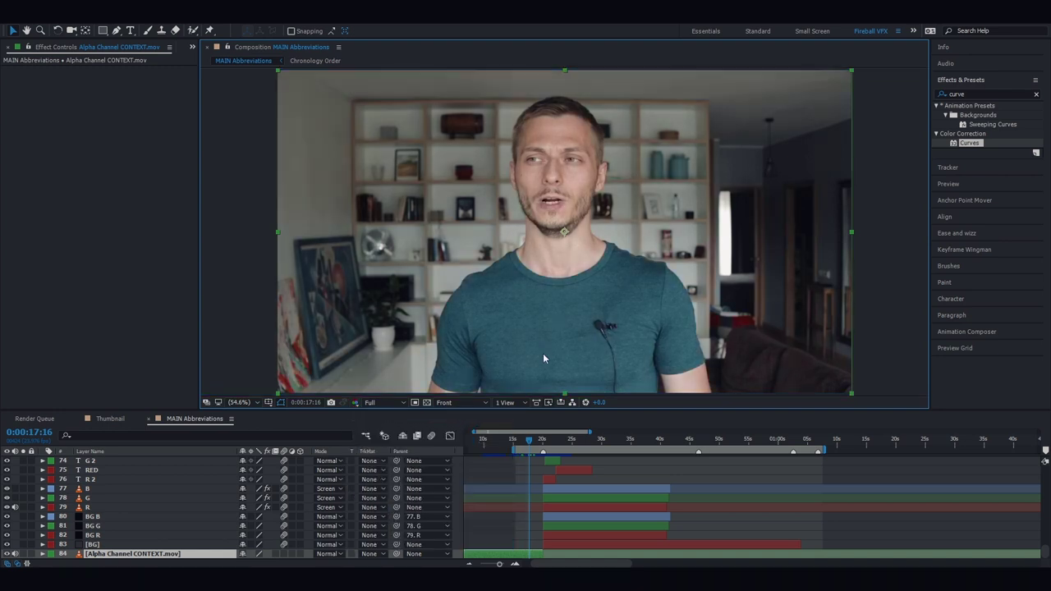
Split the composition viewer into four equal views and make the upper-left view active
left_click(517, 406)
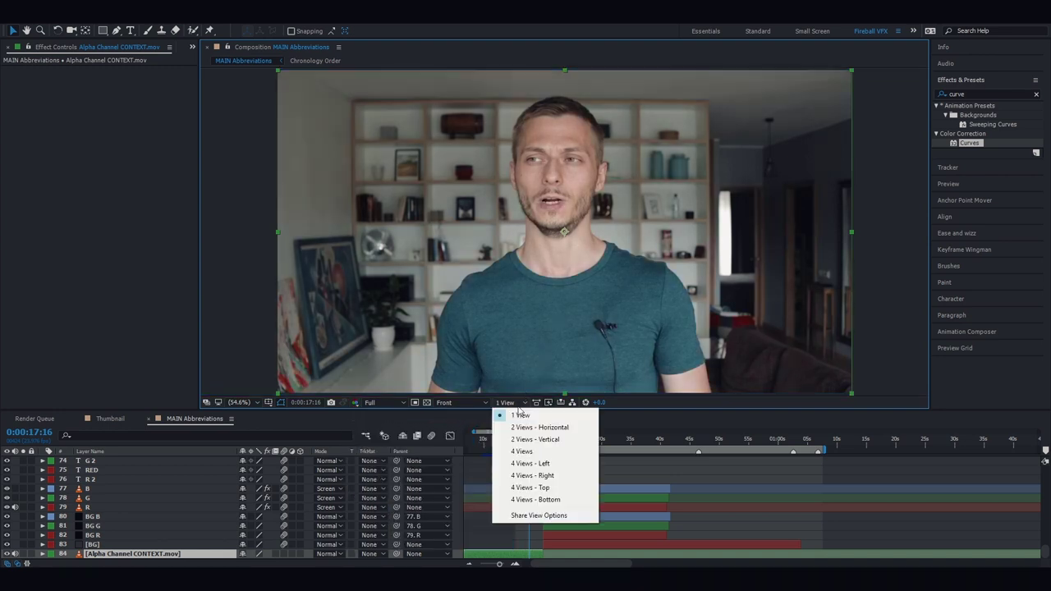
left_click(516, 465)
left_click(351, 167)
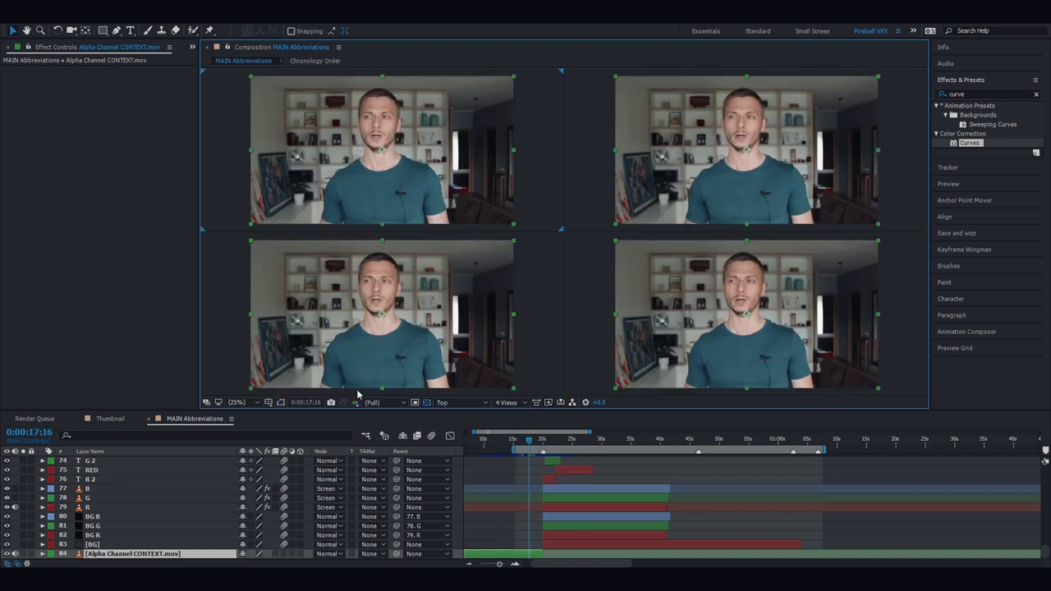
Show the Red channel in the upper-left view, Green in the upper-right and Blue in the lower-left, and activate the RGB view
left_click(355, 402)
left_click(369, 429)
left_click(663, 196)
left_click(355, 403)
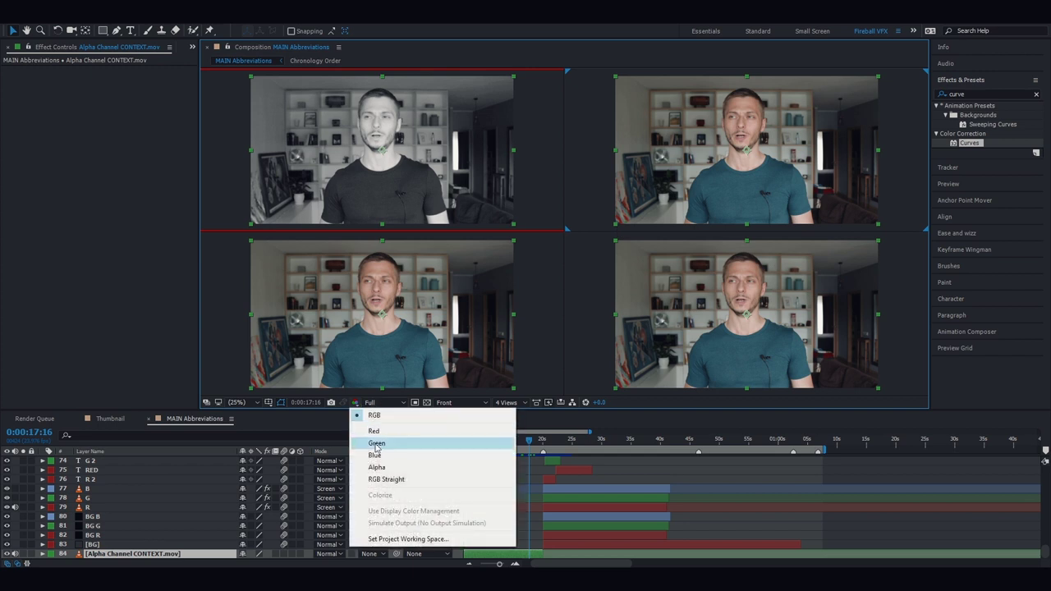
left_click(376, 443)
left_click(430, 335)
left_click(354, 403)
left_click(377, 455)
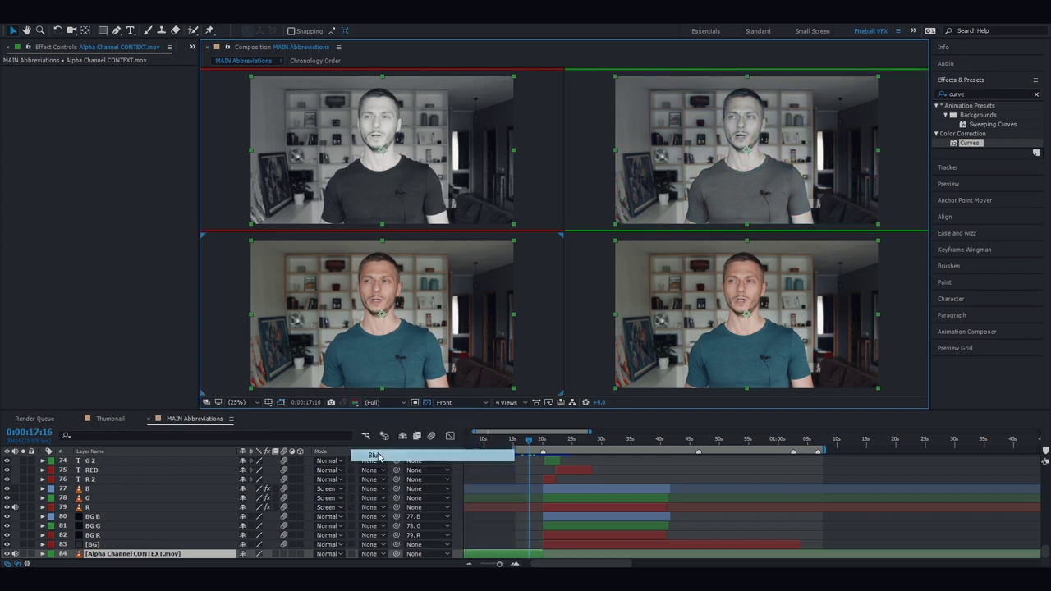
left_click(744, 332)
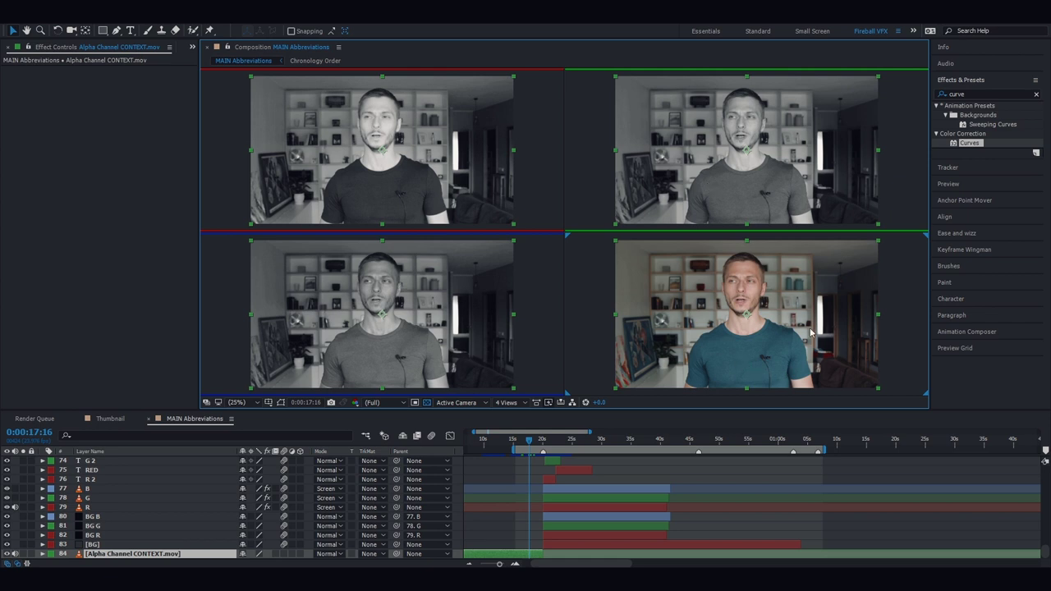
Apply the Curves effect to the Alpha Channel CONTEXT.mov layer and pull its red curve far below the diagonal
double_click(969, 144)
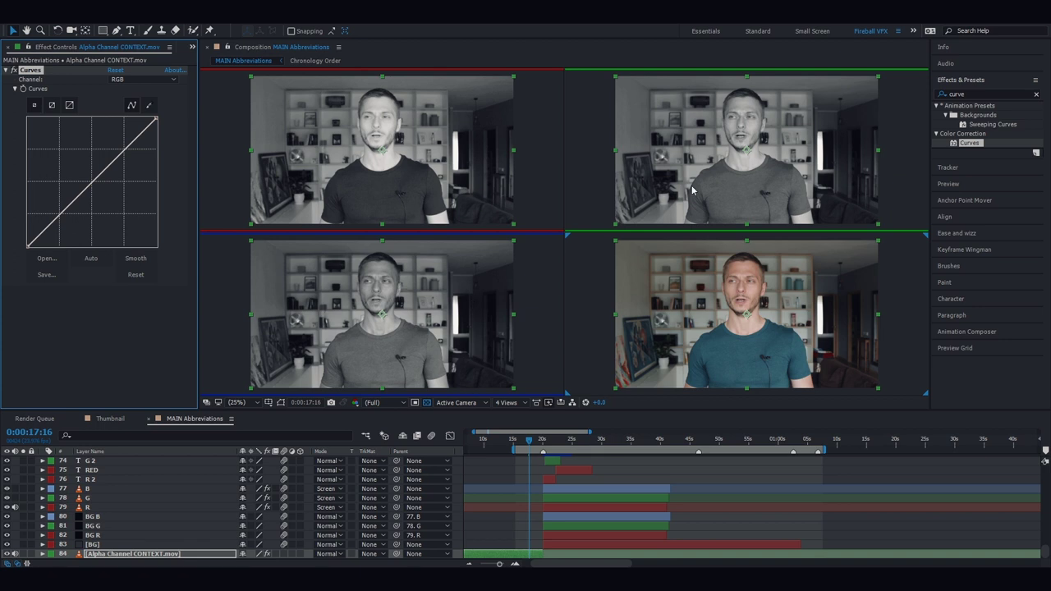
left_click(140, 80)
left_click(129, 103)
left_click_drag(113, 164, 112, 187)
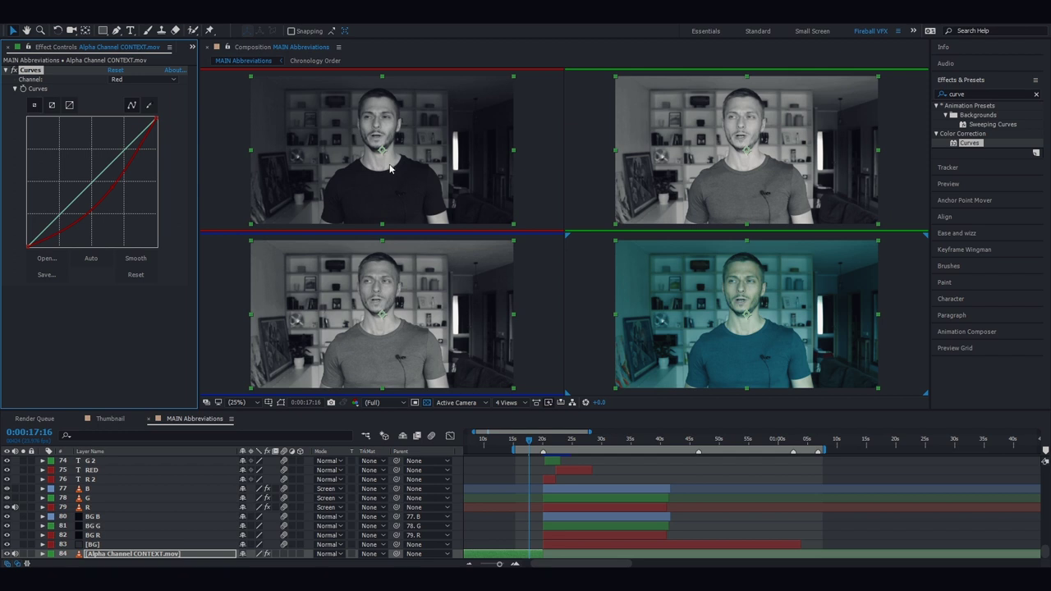
left_click_drag(118, 192, 115, 201)
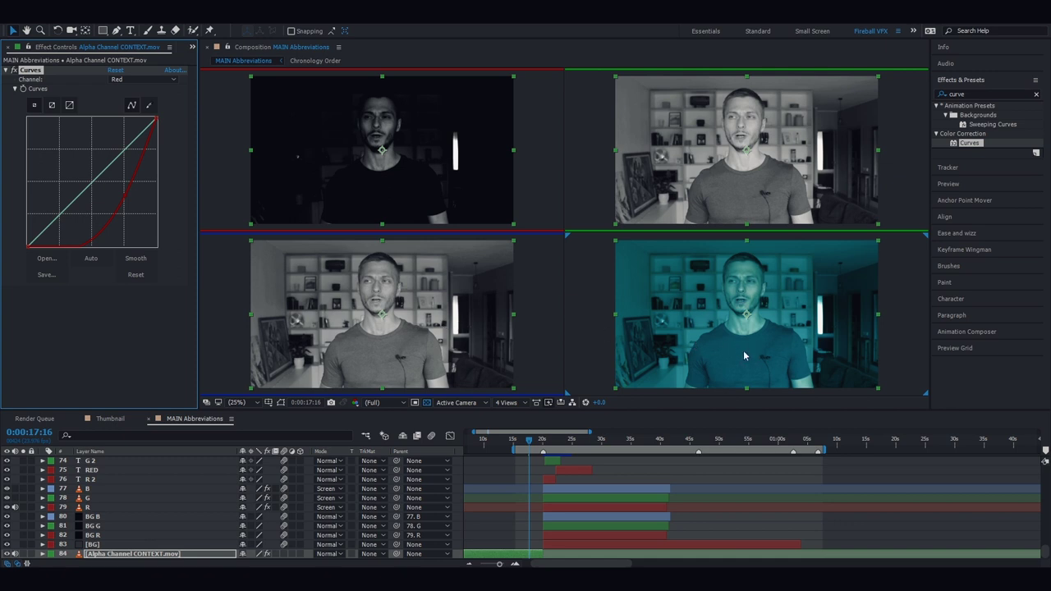
Raise the green curve well above the diagonal and bend the red curve up to match it
left_click(156, 80)
left_click(136, 116)
left_click_drag(84, 183, 79, 150)
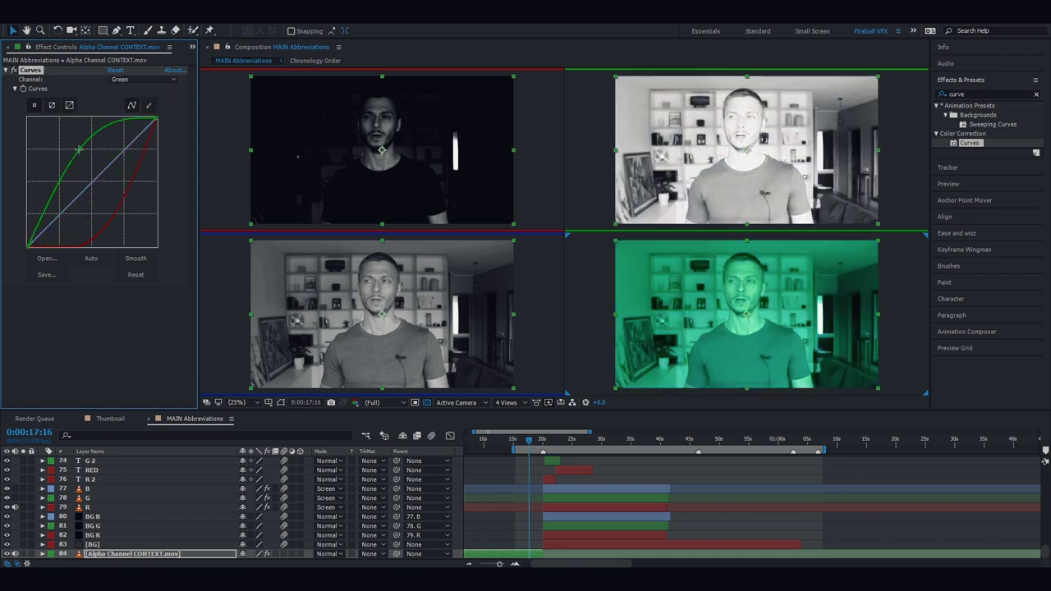
left_click_drag(129, 202, 104, 130)
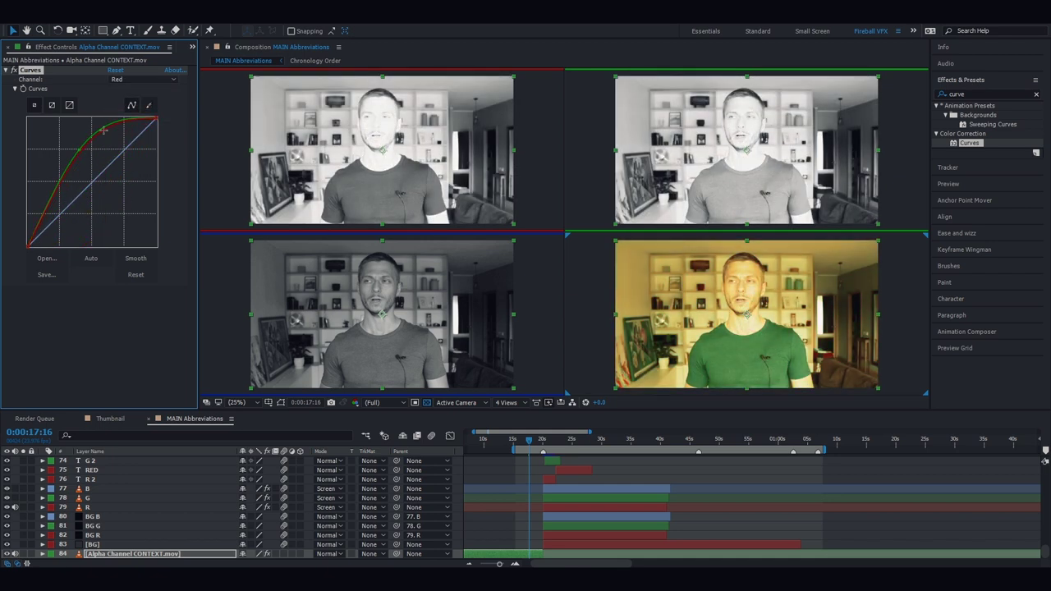
left_click(124, 73)
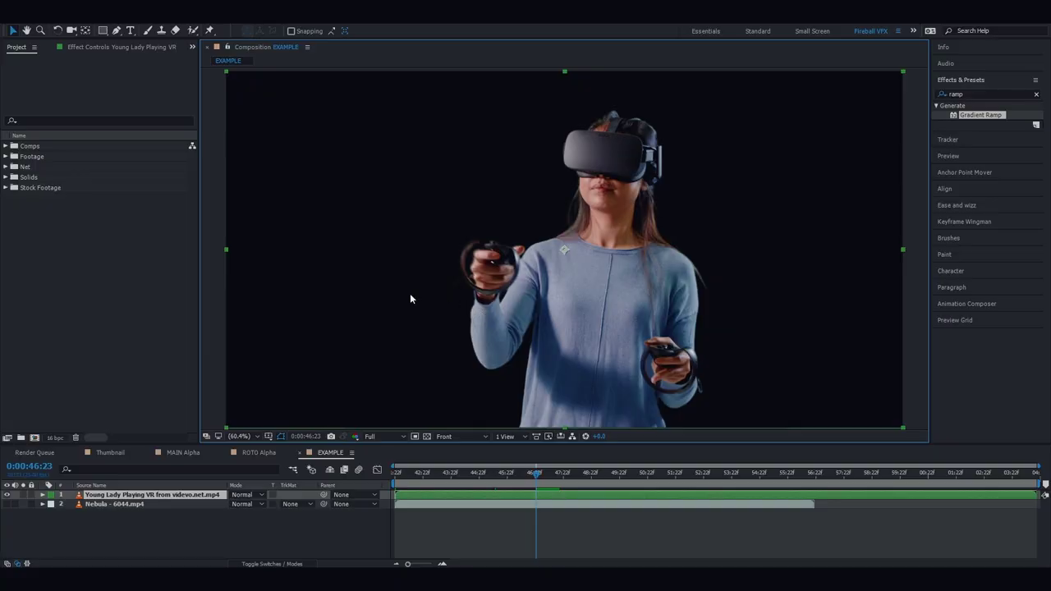
Inspect the Alpha channel of the VR footage in the EXAMPLE composition and return the viewer to RGB
left_click(357, 438)
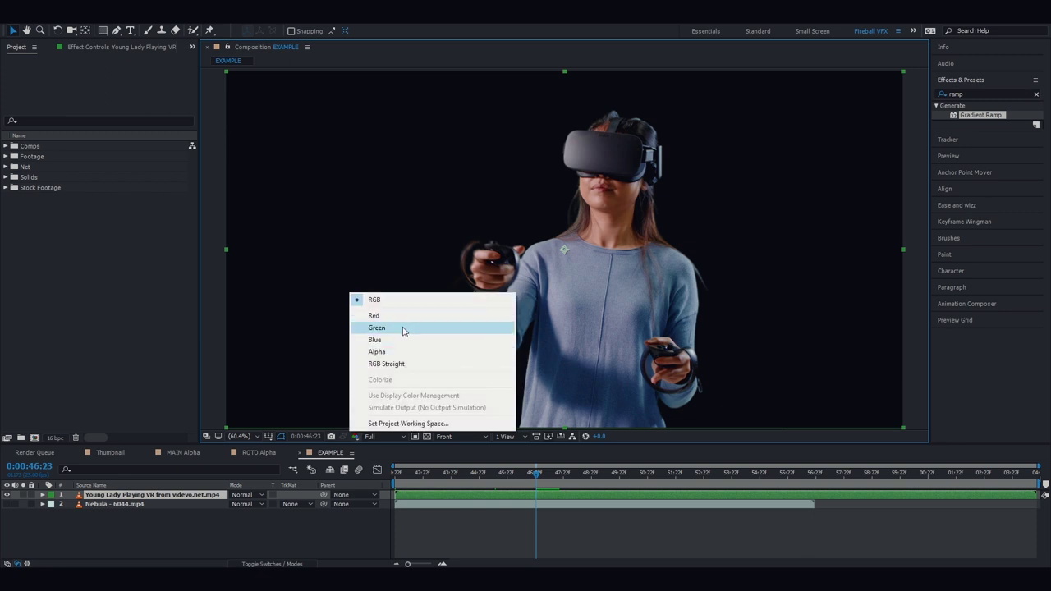
left_click(399, 353)
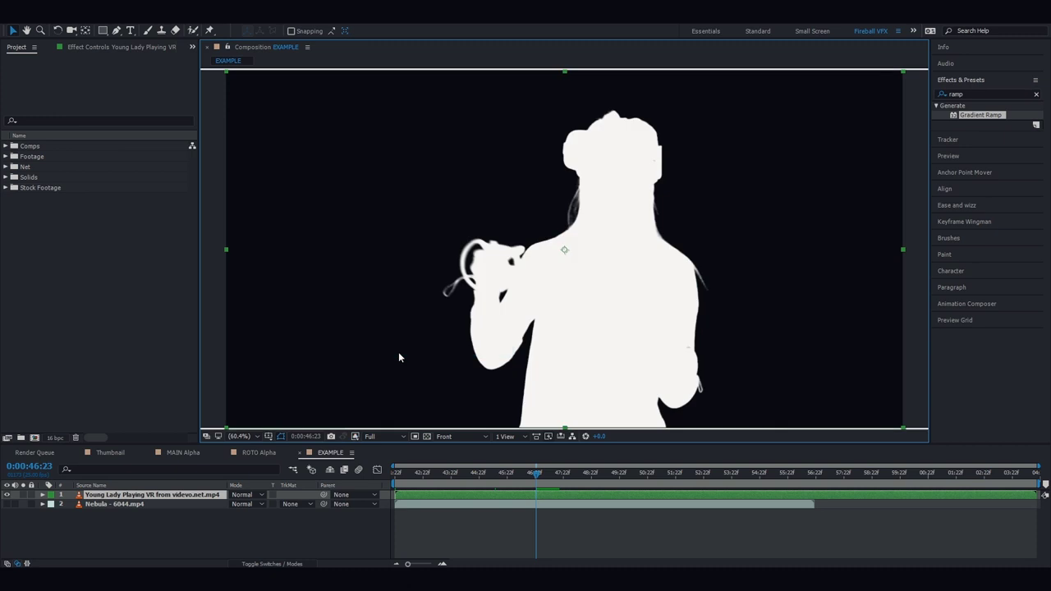
left_click(357, 436)
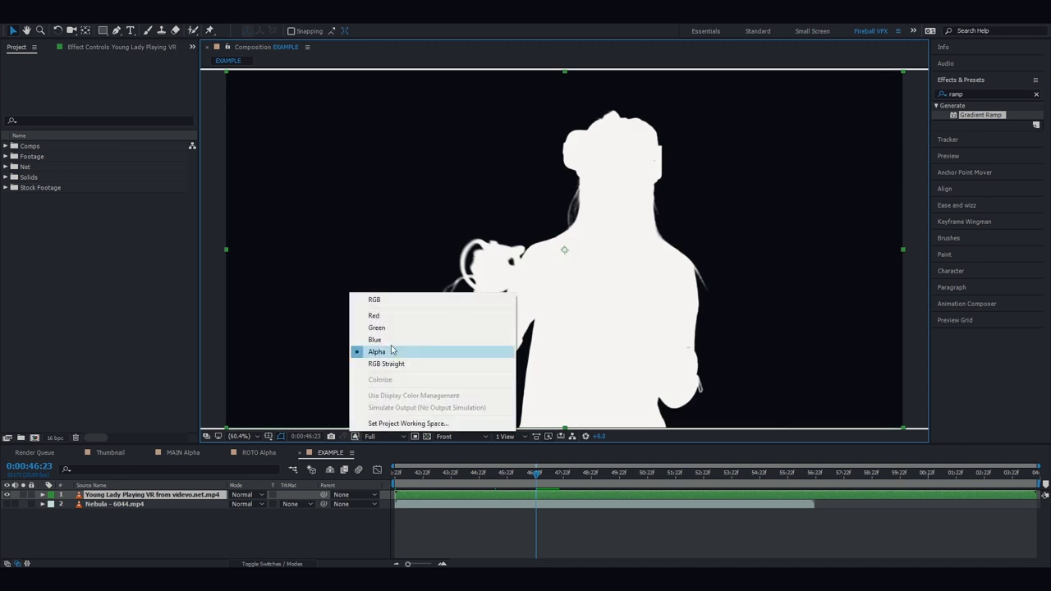
left_click(400, 300)
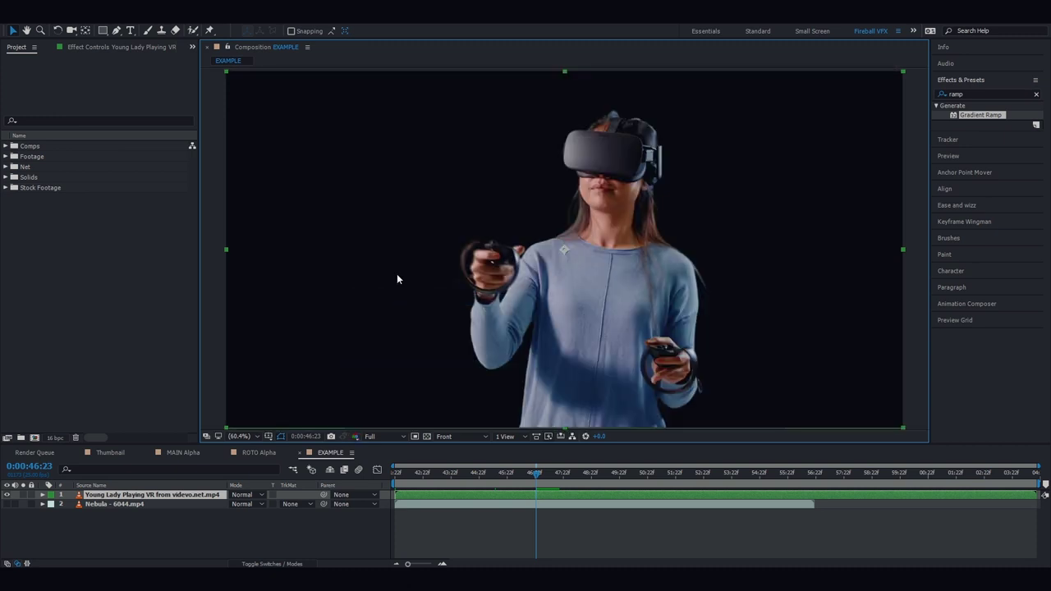
Split the EXAMPLE viewer into two horizontal views, show Alpha in the left one and toggle the transparency grid for the right one
left_click(429, 437)
left_click(505, 436)
left_click(519, 462)
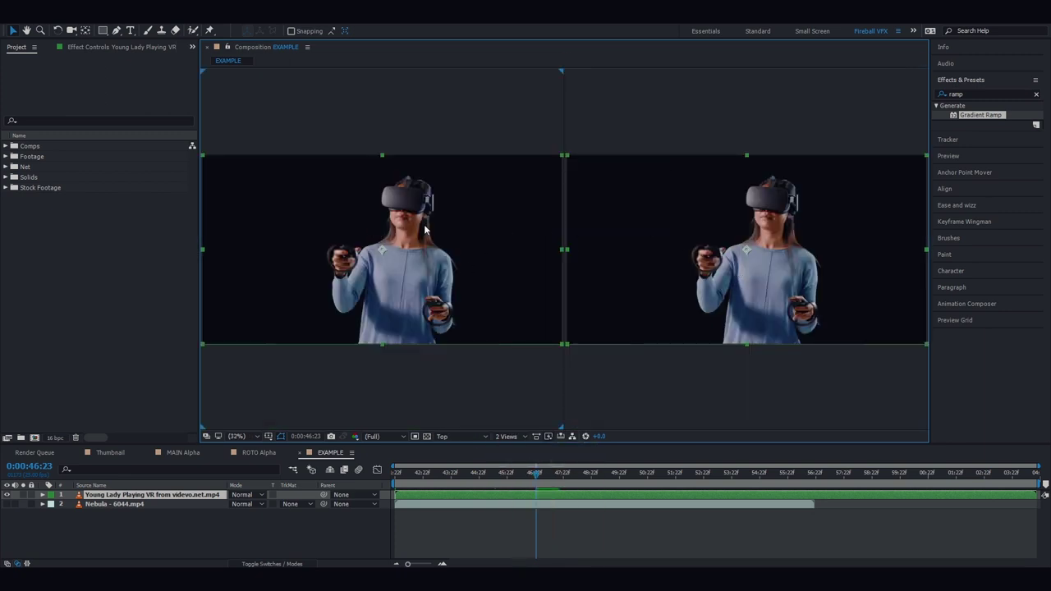
left_click(356, 436)
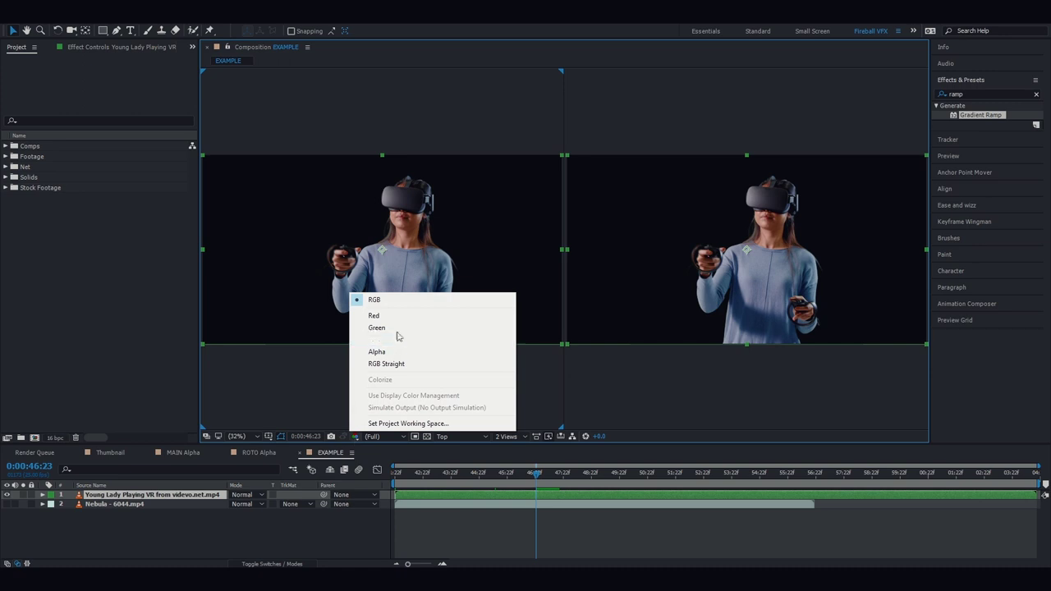
left_click(396, 353)
left_click(665, 288)
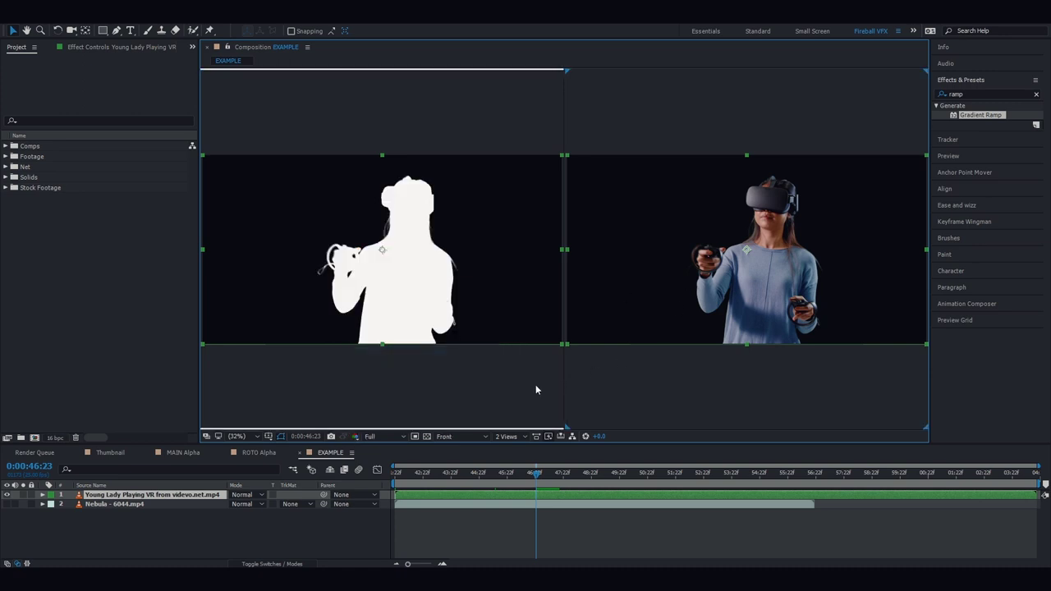
left_click(431, 437)
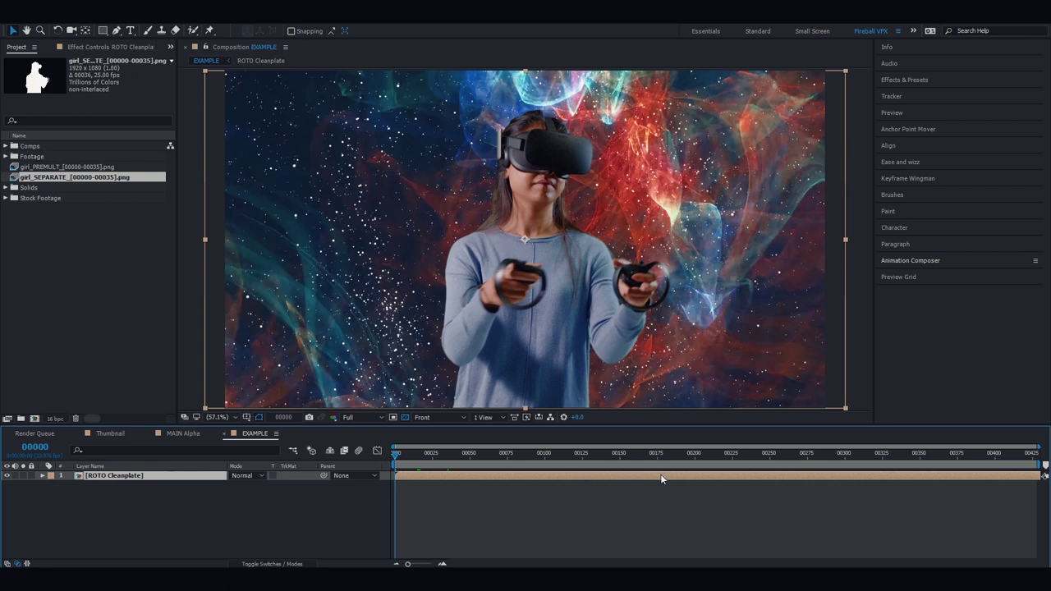
key("F2")
left_click_drag(41, 181, 156, 481)
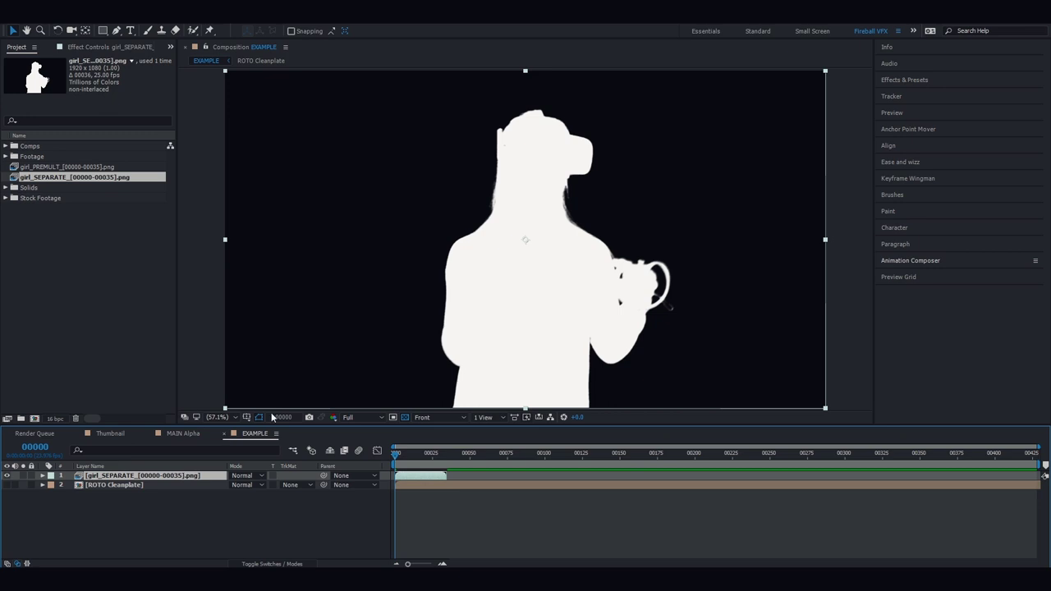
left_click(331, 419)
left_click(353, 481)
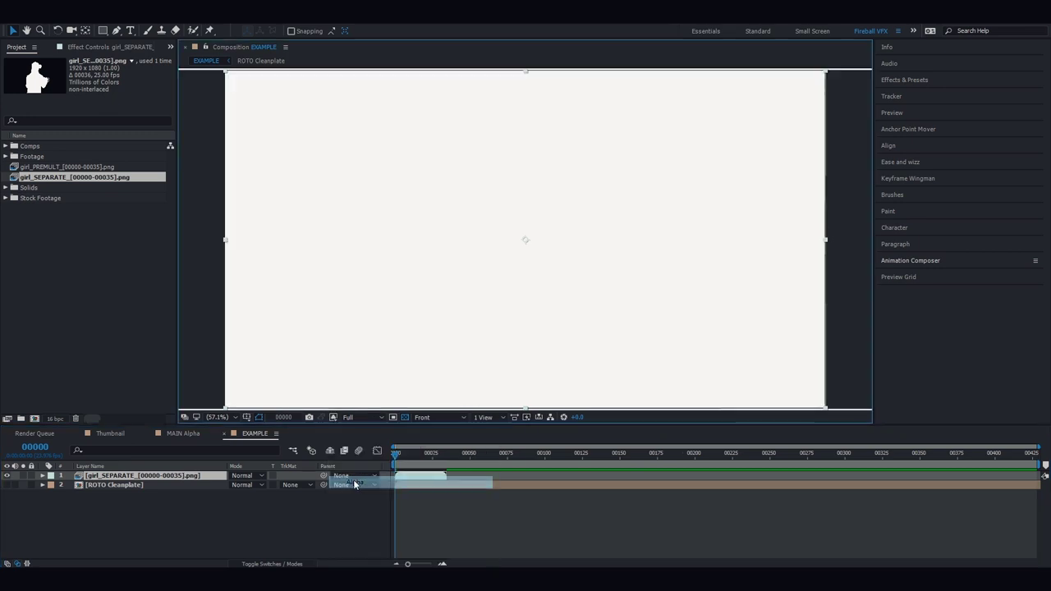
left_click(333, 417)
left_click(343, 429)
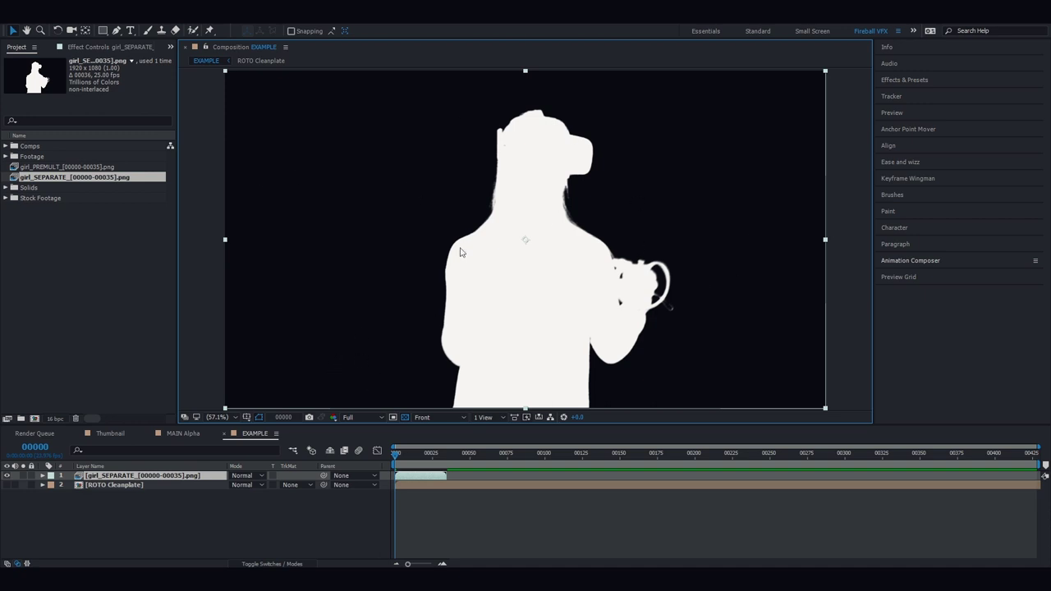
Turn on the ROTO Cleanplate layer with the girl_SEPARATE sequence as its Luma Matte, and view the Alpha channel
left_click(7, 484)
left_click(101, 487)
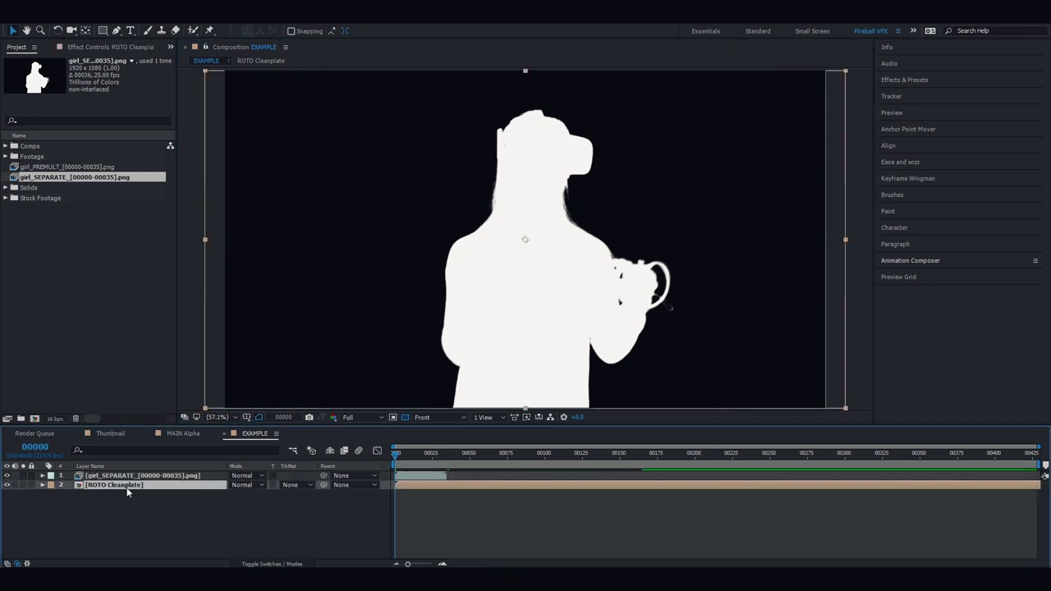
left_click(290, 485)
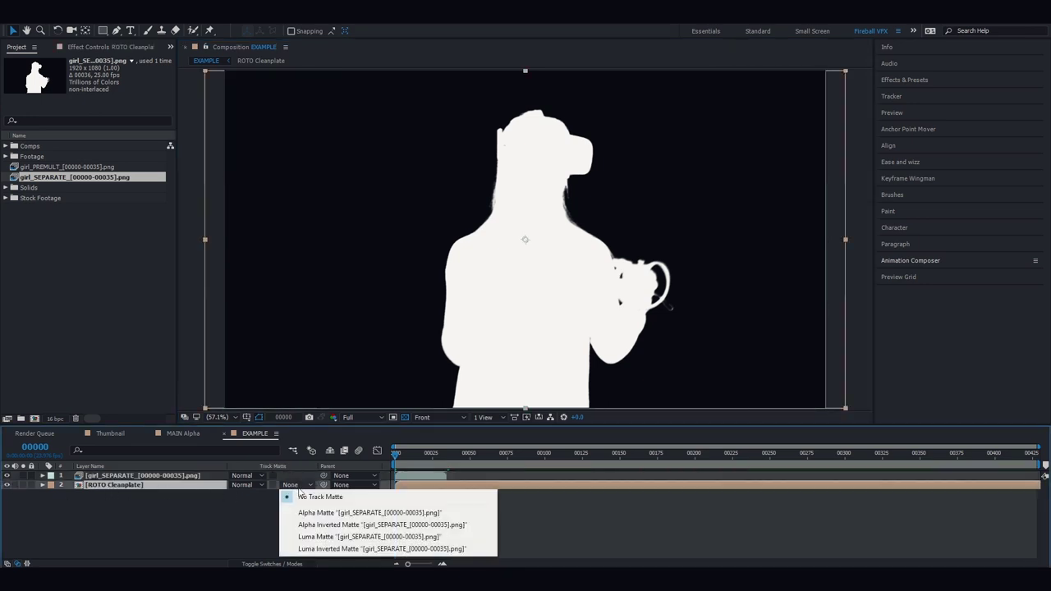
left_click(321, 537)
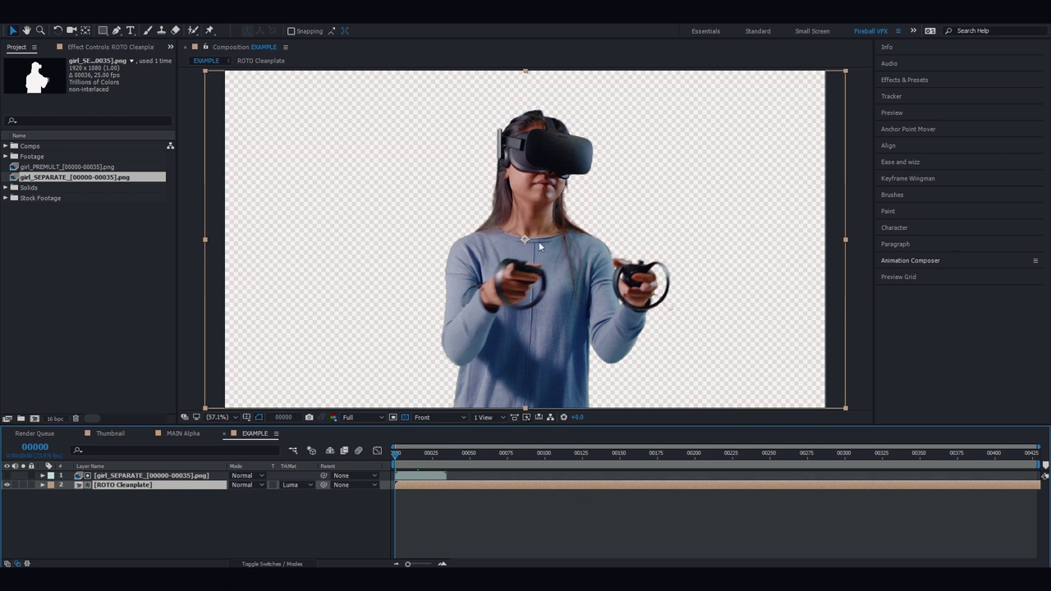
left_click(336, 418)
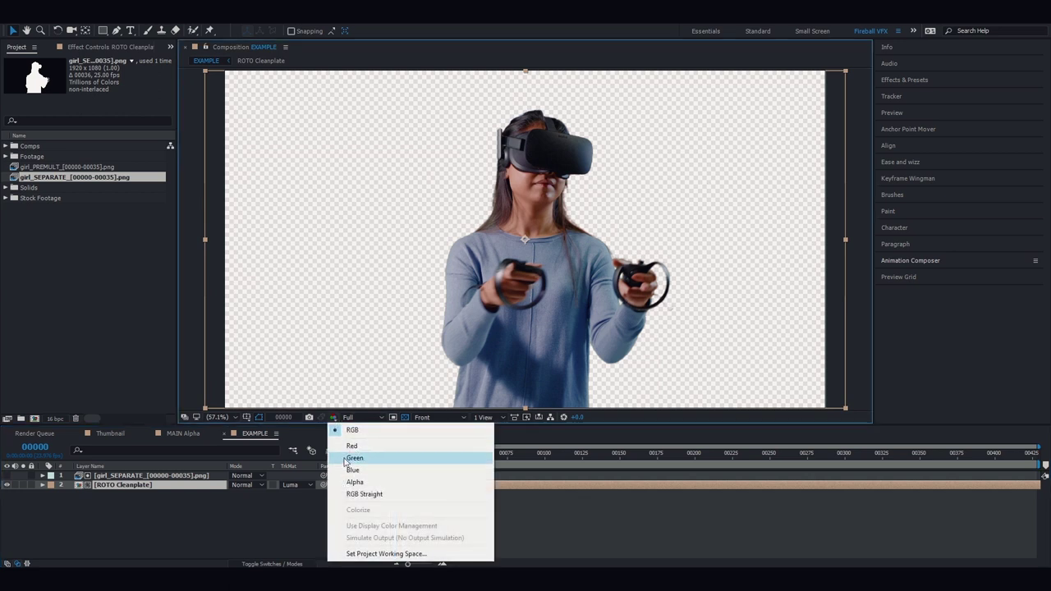
left_click(348, 481)
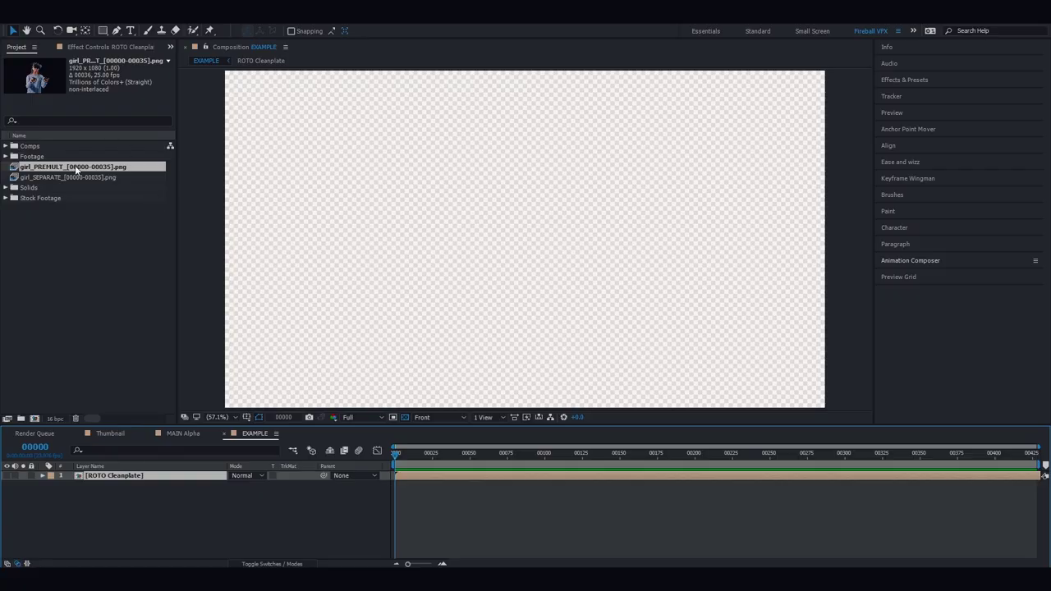
left_click_drag(77, 169, 129, 476)
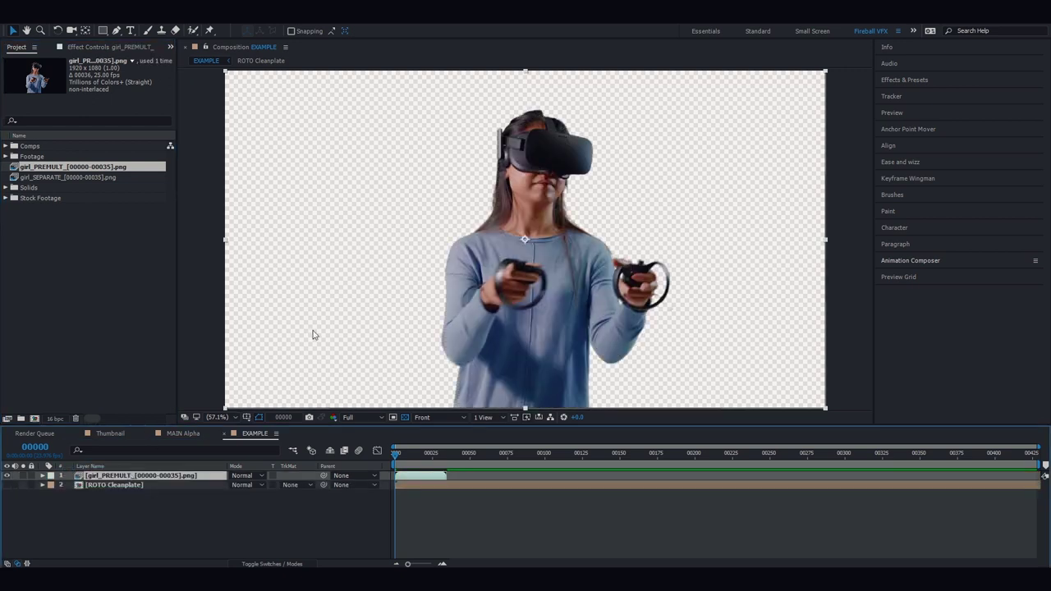
left_click(333, 418)
left_click(363, 483)
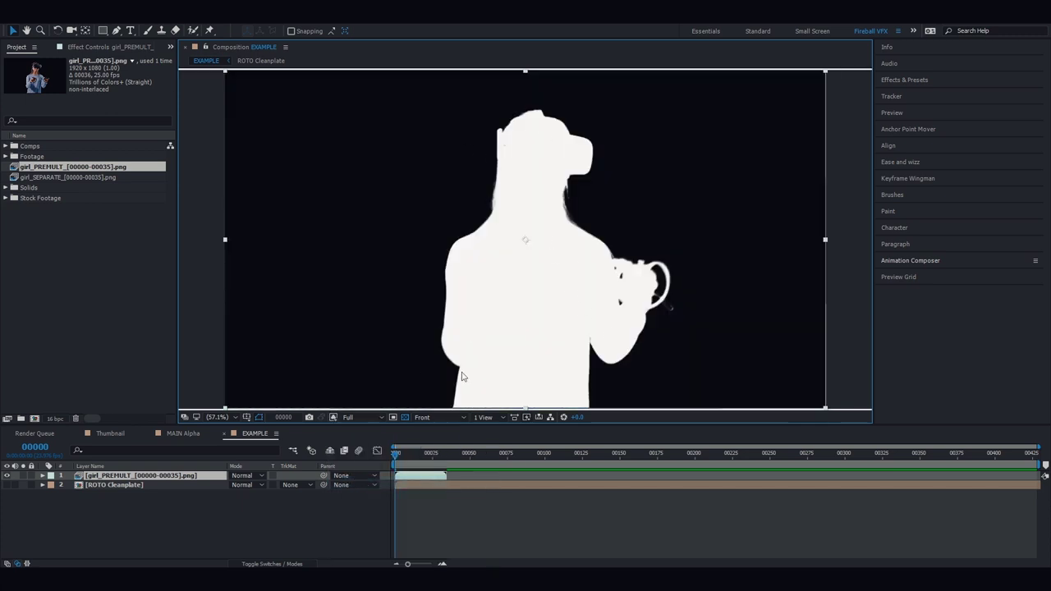
left_click(334, 417)
left_click(364, 429)
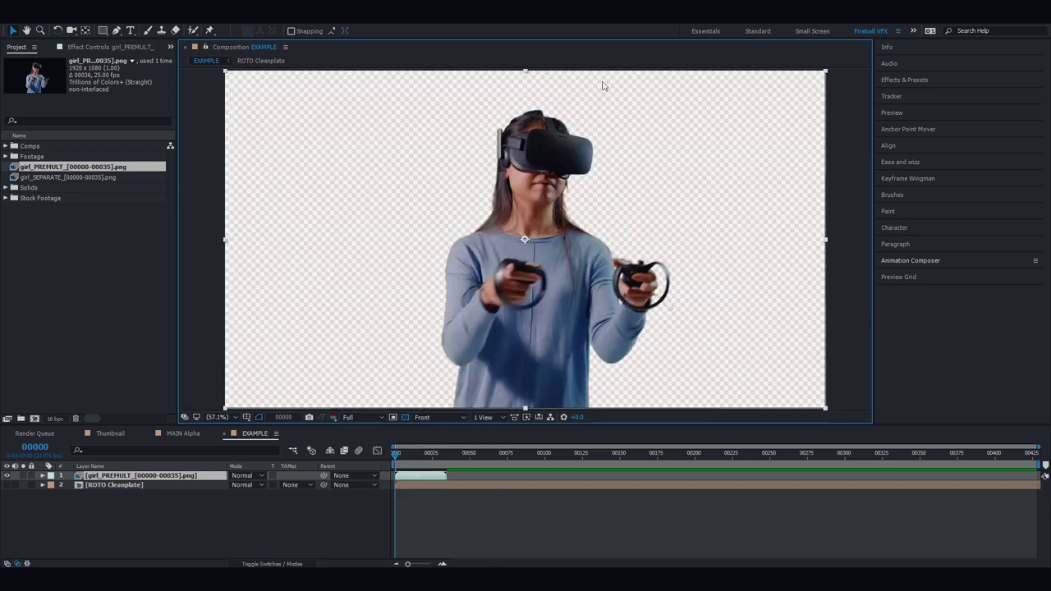
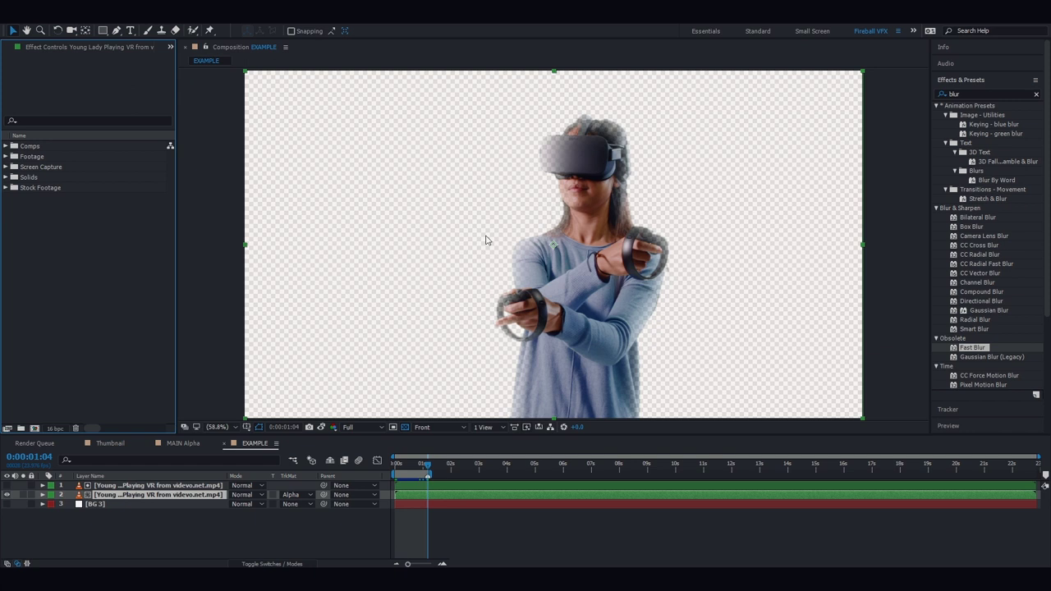
right_click(32, 230)
mouse_move(66, 286)
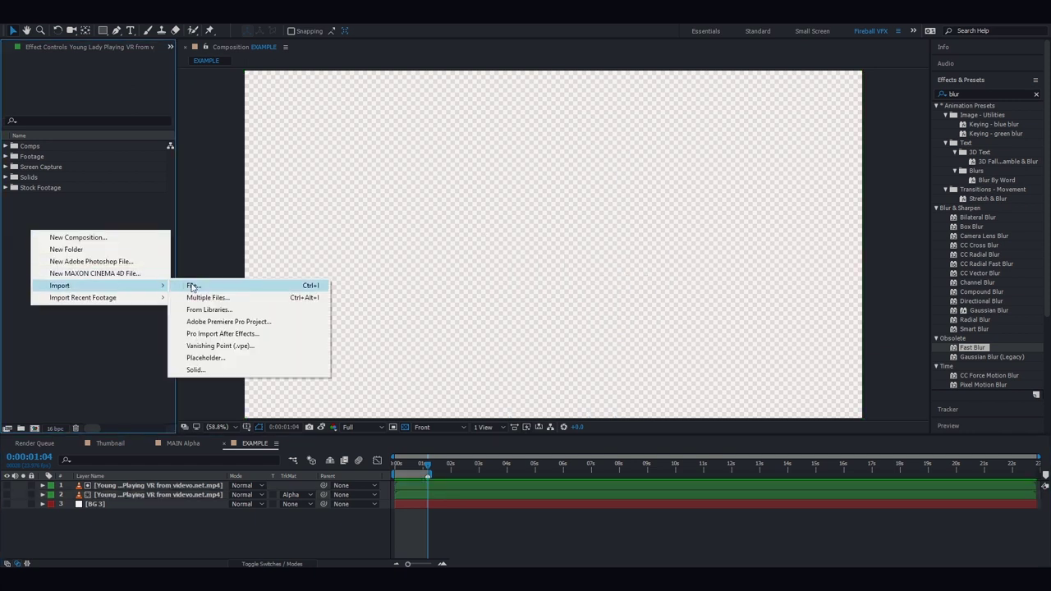
left_click(199, 285)
left_click(421, 246)
left_click(723, 495)
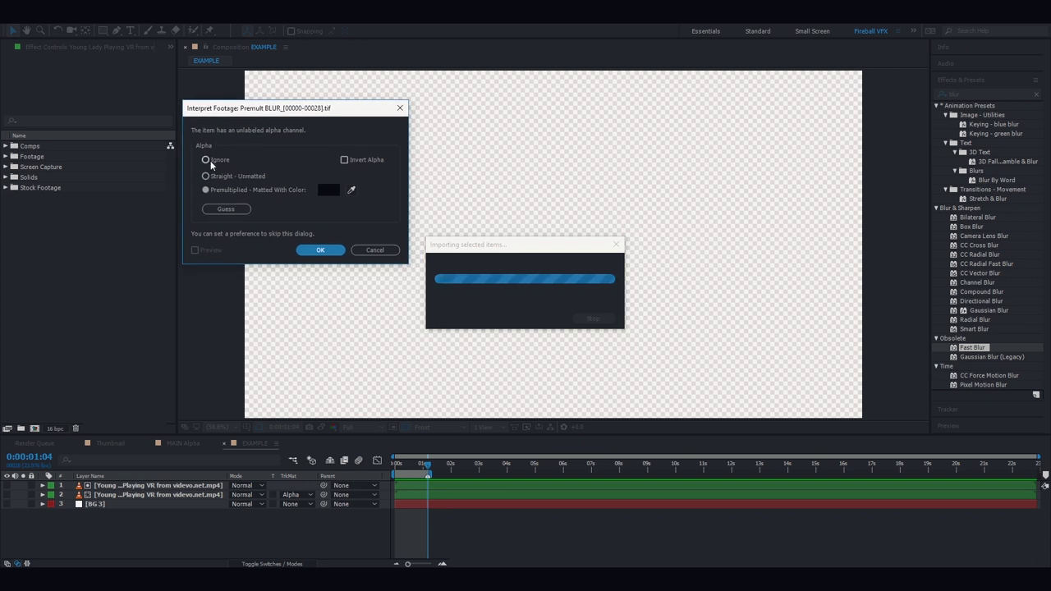
left_click(229, 210)
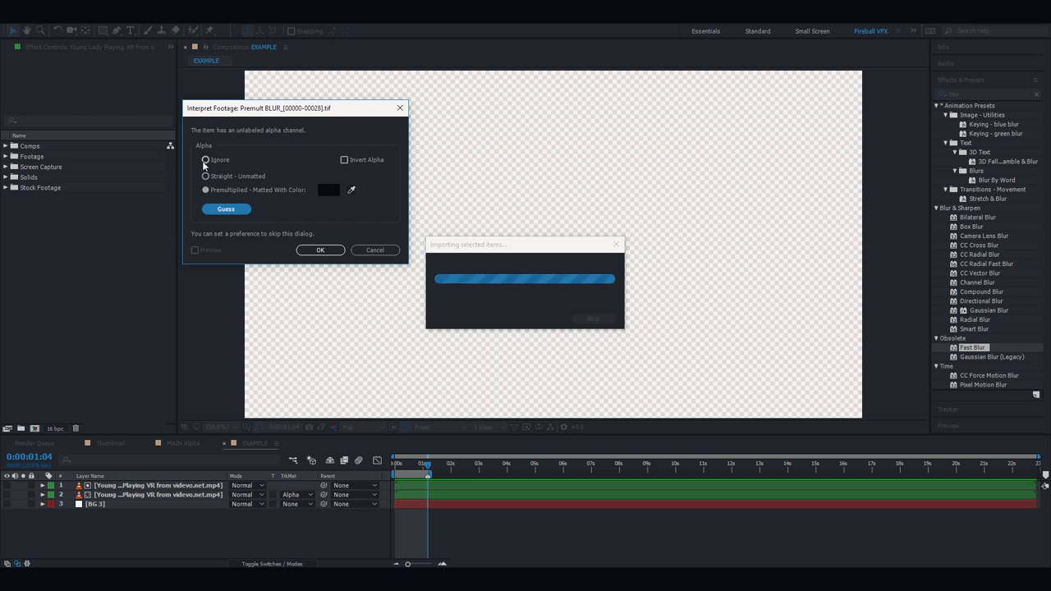
left_click(203, 176)
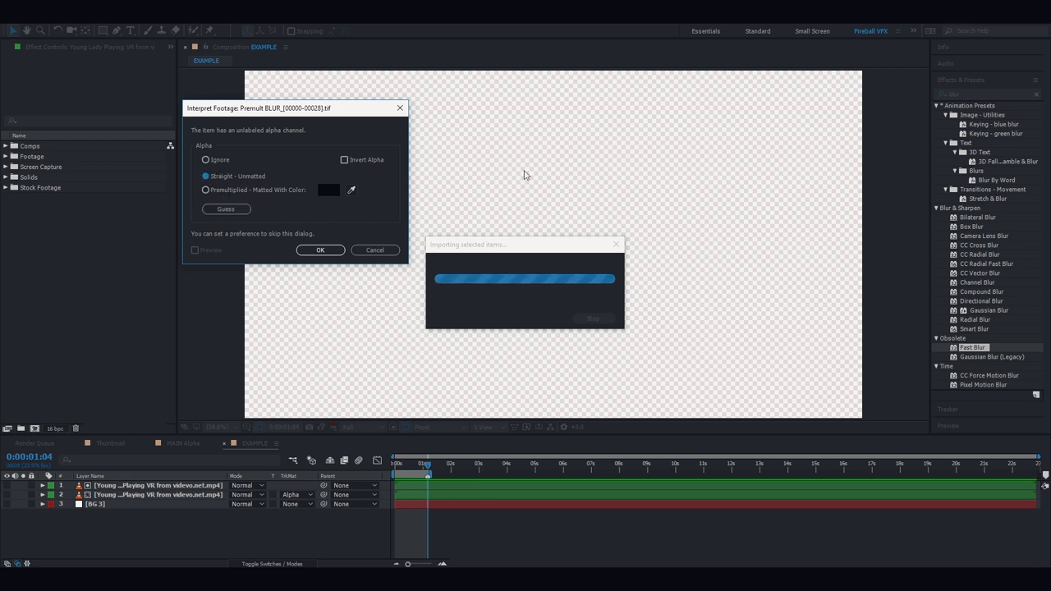
left_click(221, 192)
left_click(242, 210)
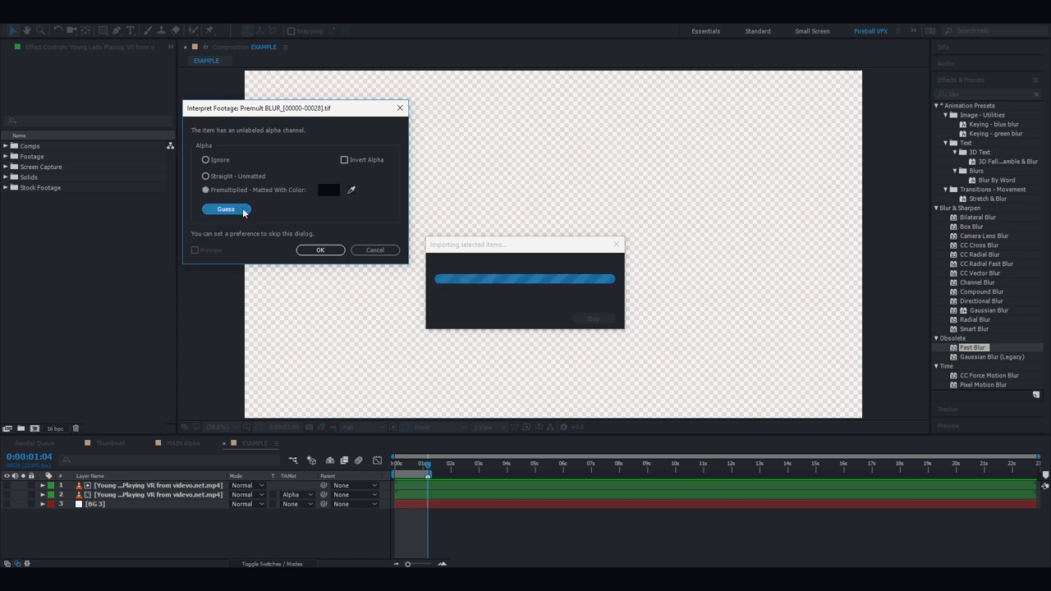
key("Return")
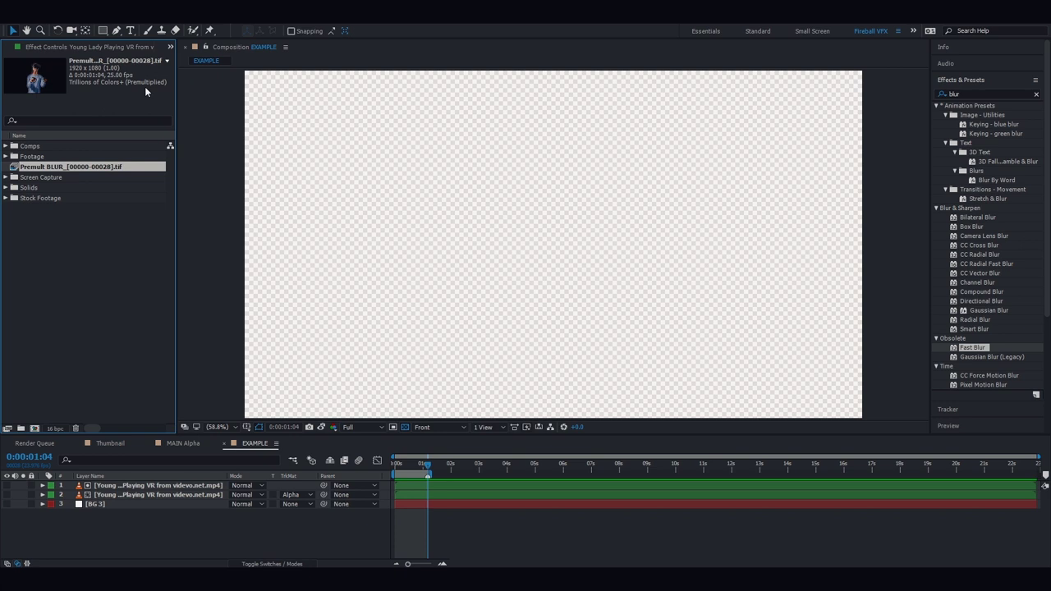
In the footage interpretation of Premult BLUR, switch the alpha to Straight - Unmatted and return it to Premultiplied - Matted With Color
right_click(39, 170)
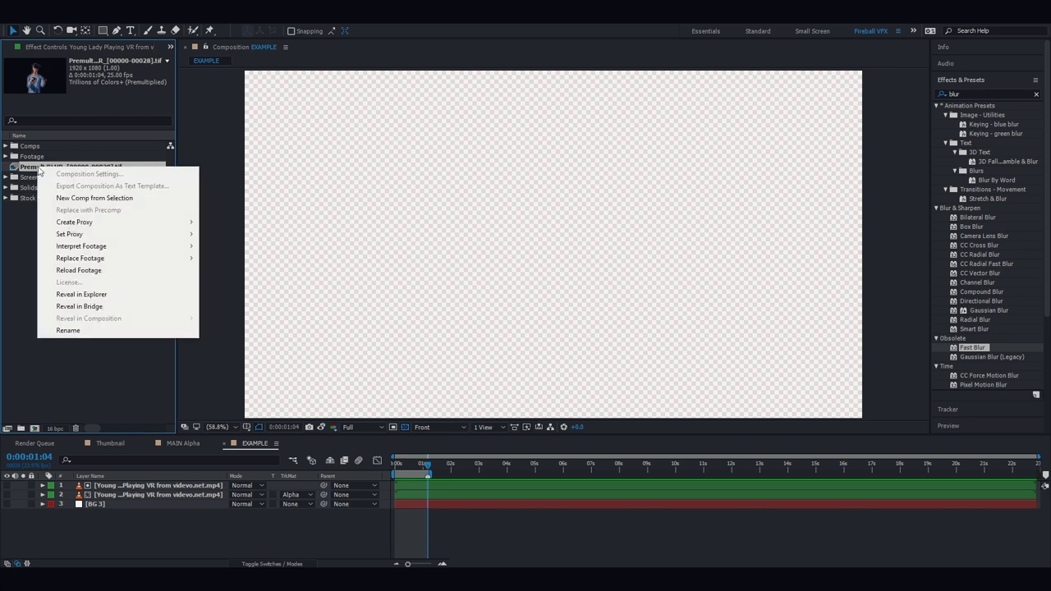
mouse_move(112, 248)
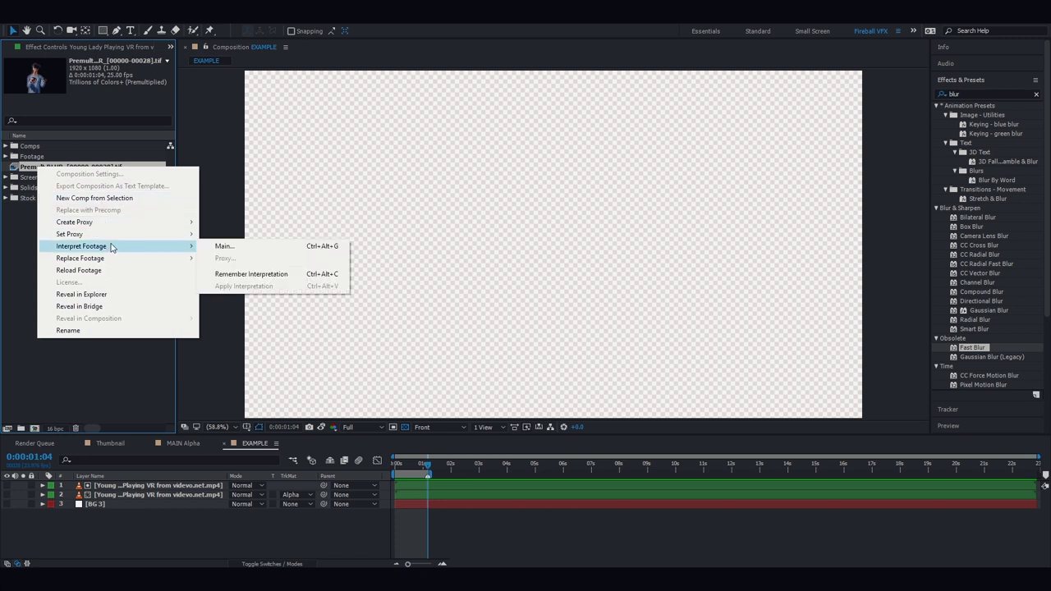
left_click(207, 246)
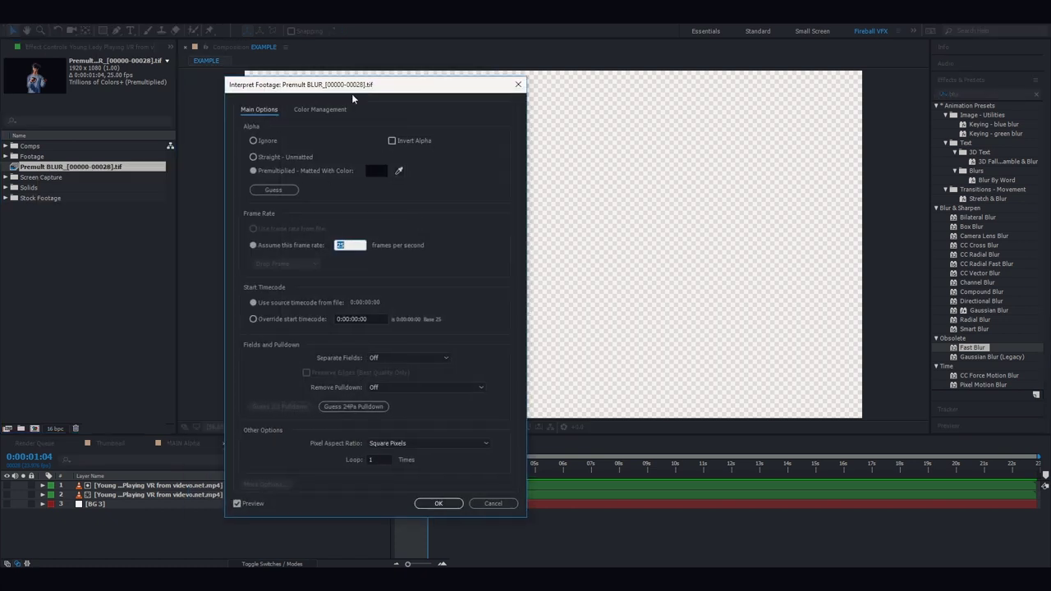
left_click(289, 172)
left_click(254, 156)
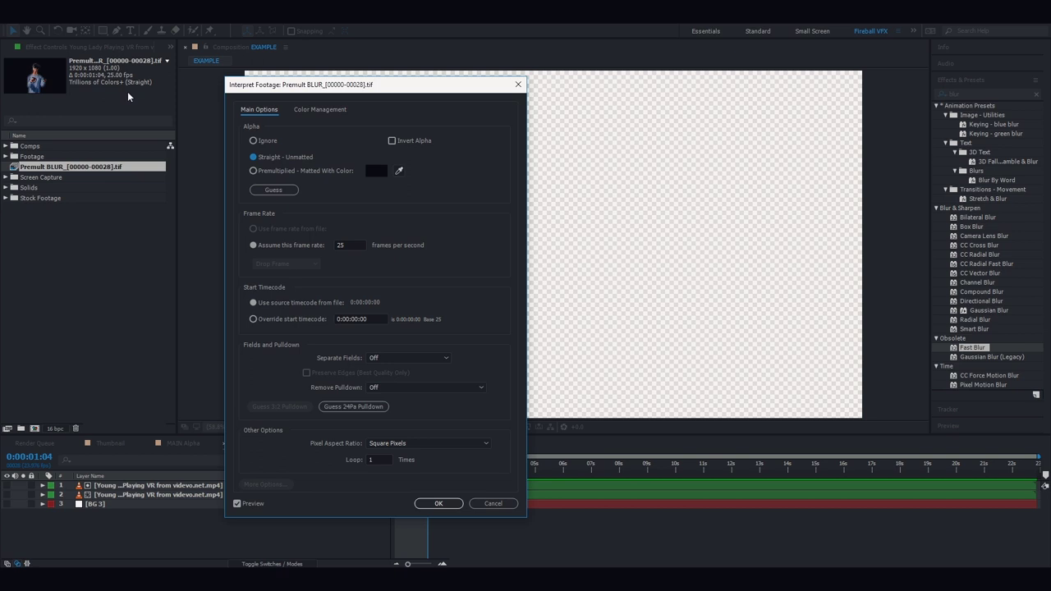
left_click(253, 170)
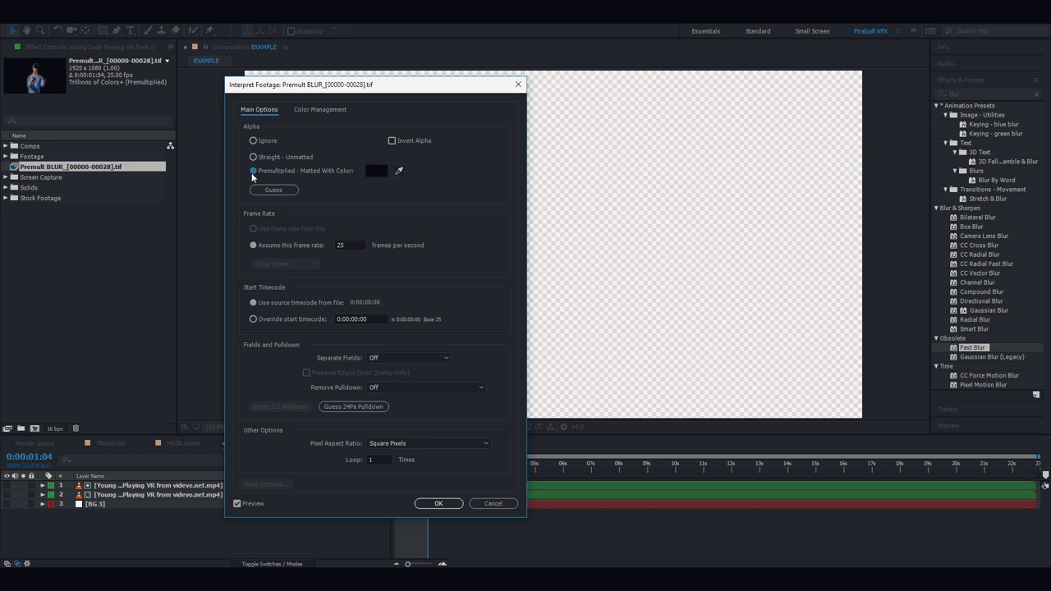
left_click(438, 504)
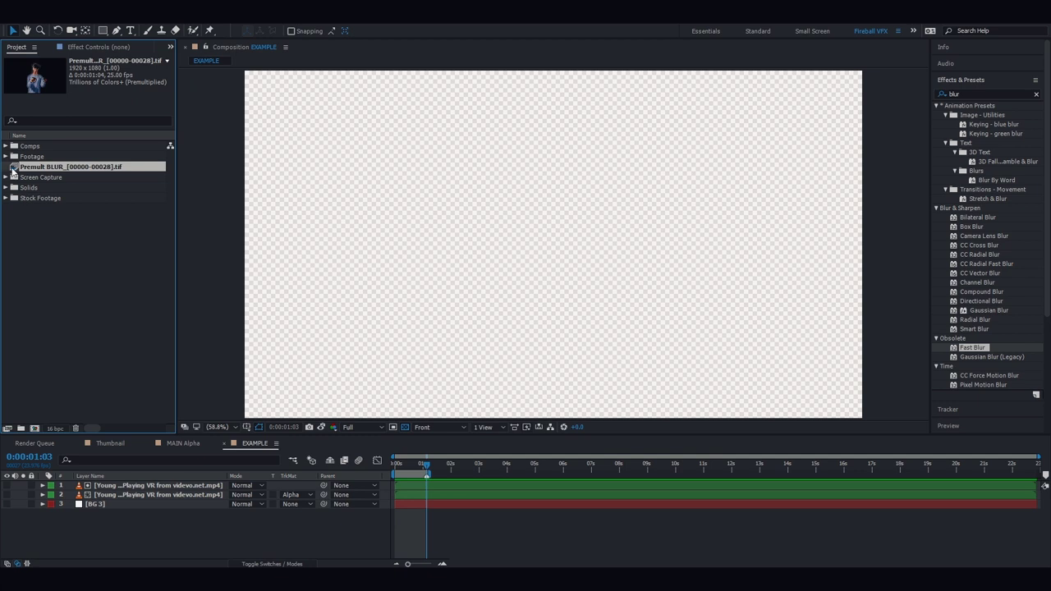
Add the Premult BLUR sequence as the top layer of EXAMPLE, check its Alpha channel and return the viewer to RGB
left_click_drag(13, 170, 105, 487)
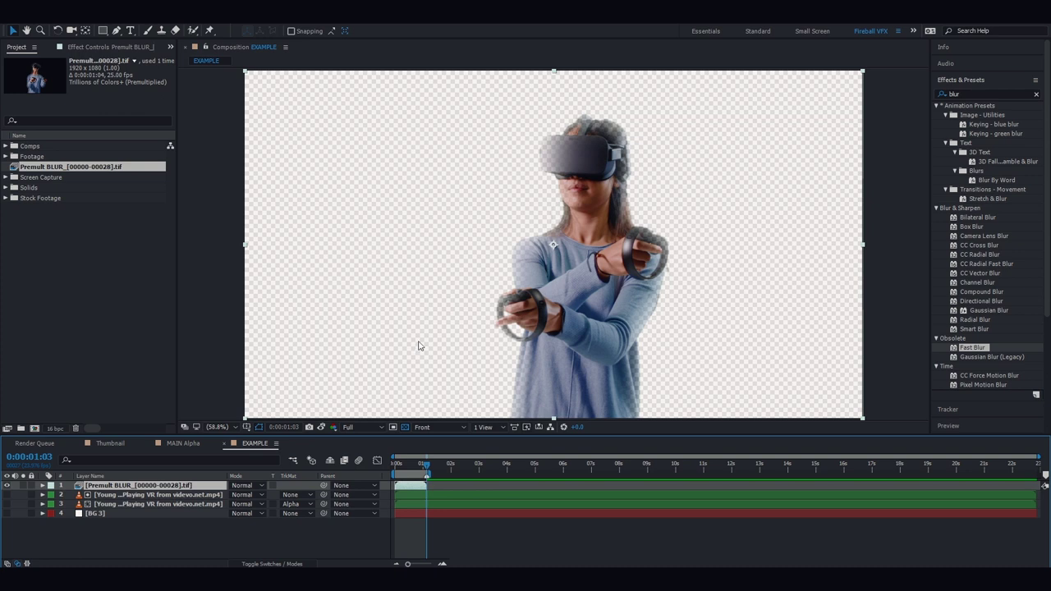
left_click(336, 427)
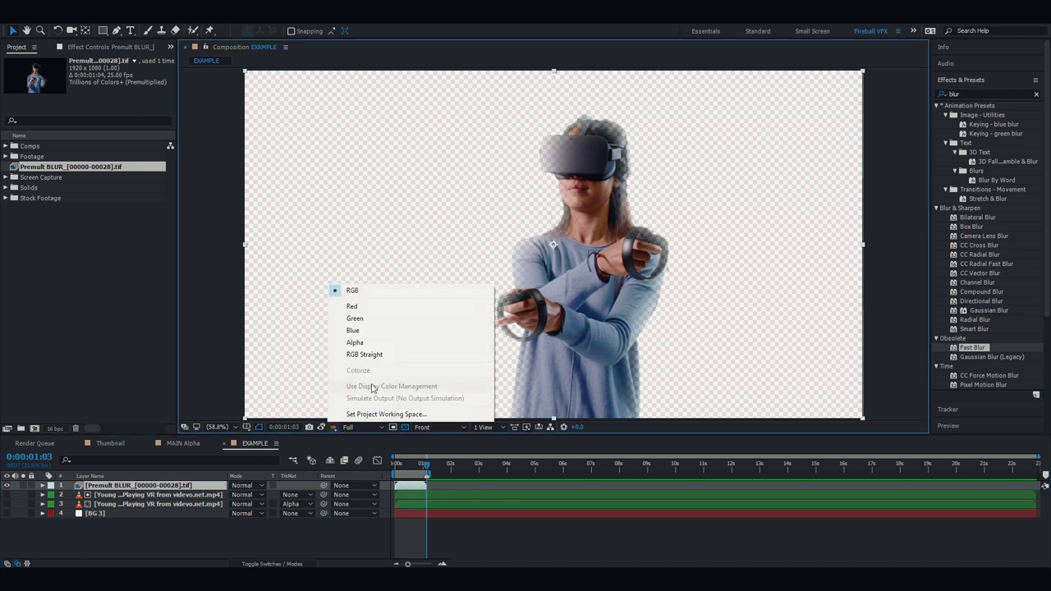
left_click(370, 343)
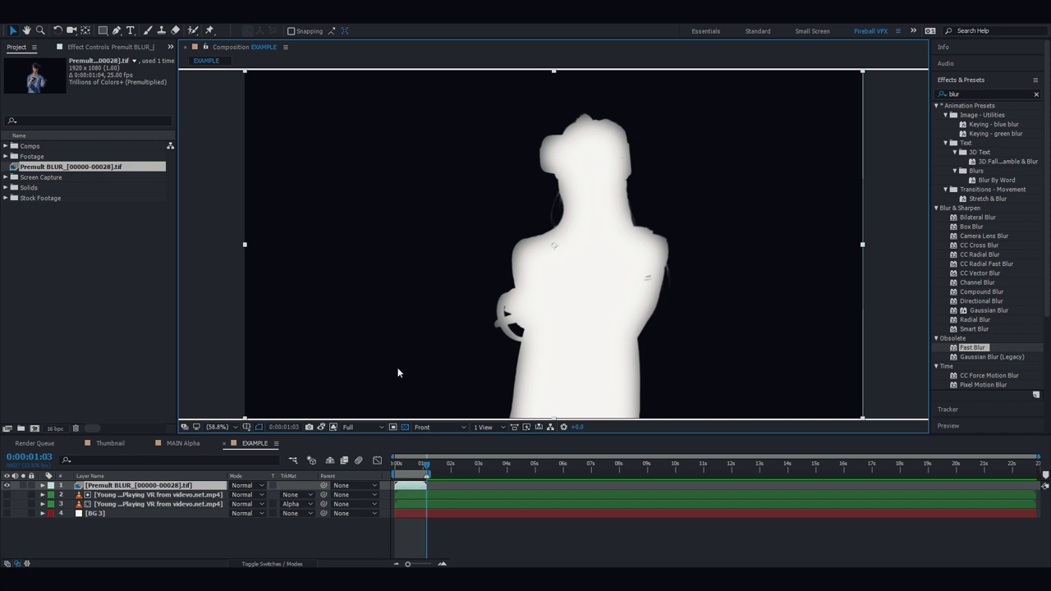
left_click(332, 427)
left_click(335, 289)
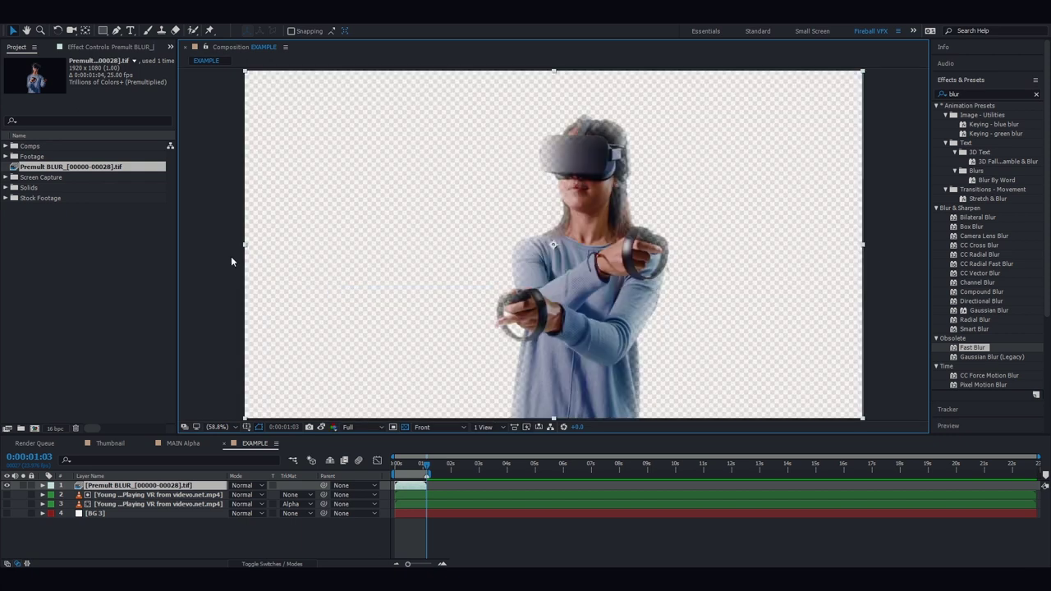
Set the alpha interpretation of the Premult BLUR footage to Ignore
right_click(27, 168)
mouse_move(164, 246)
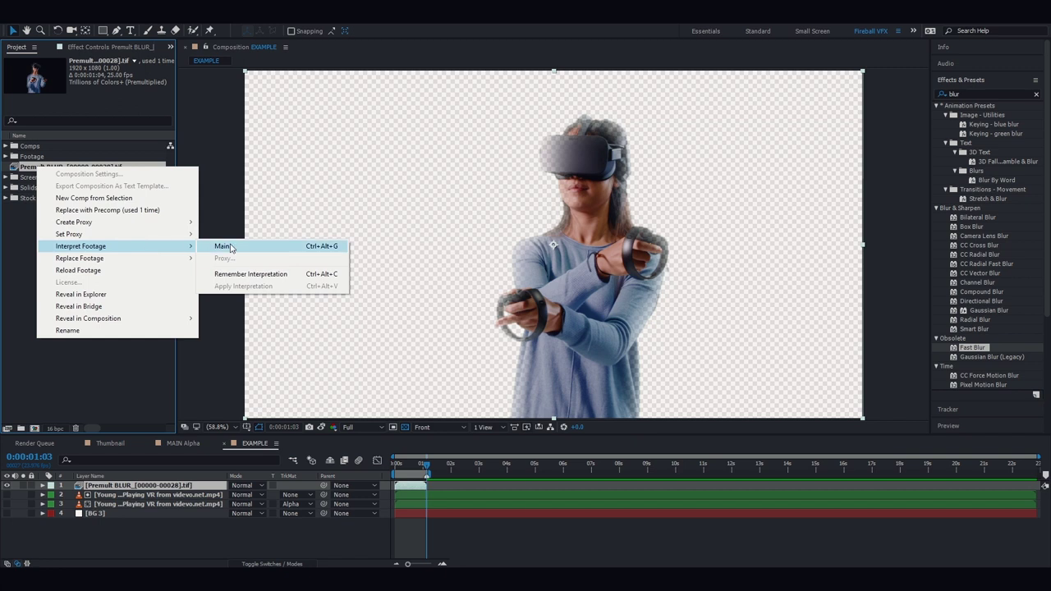
left_click(223, 246)
left_click(211, 149)
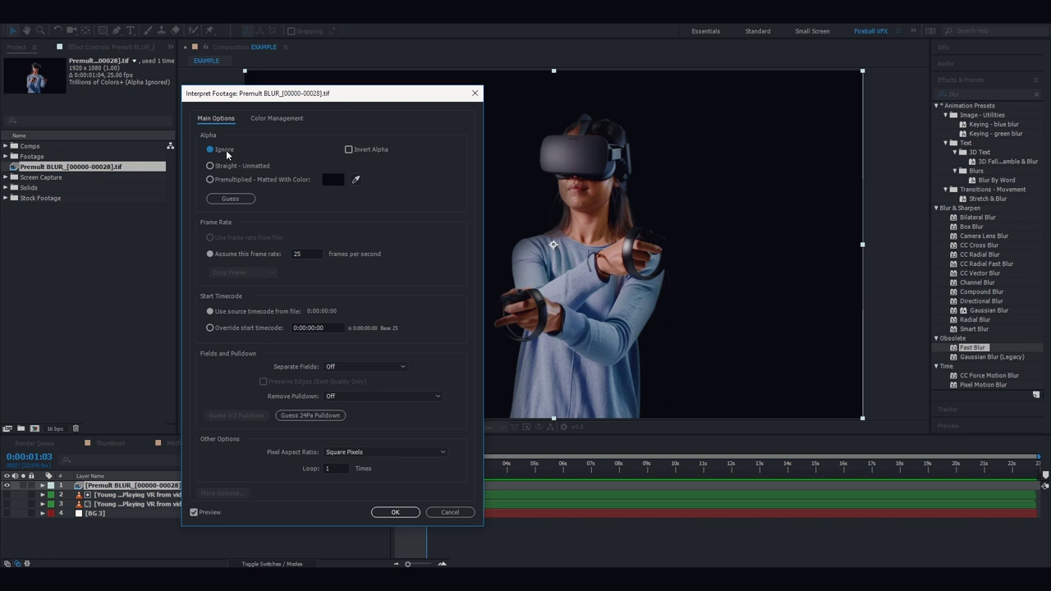
left_click(395, 512)
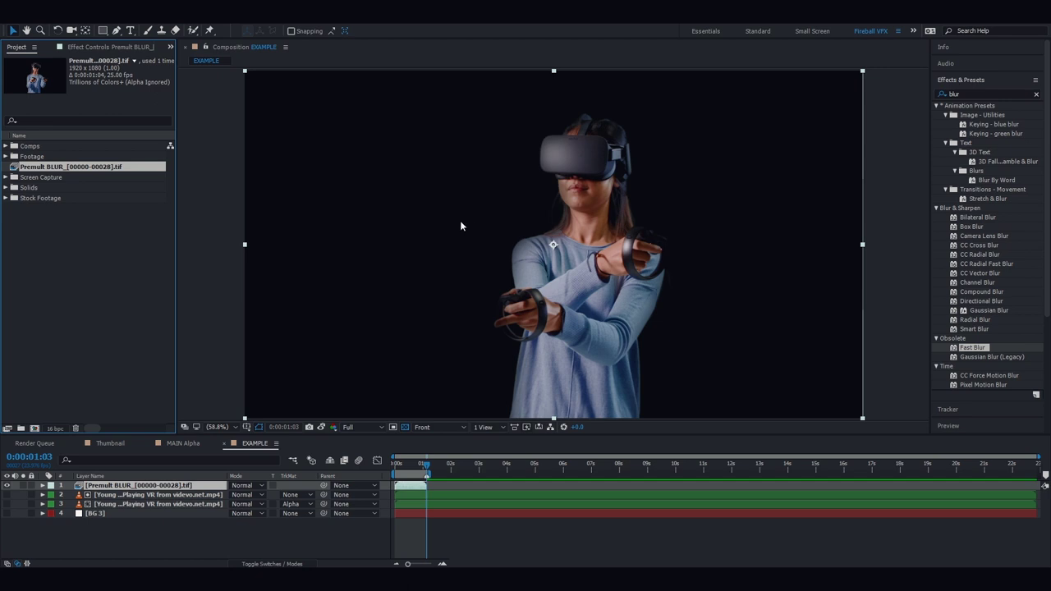
Restore the Premult BLUR footage's alpha interpretation to Premultiplied - Matted With Color
key("ctrl+alt+g")
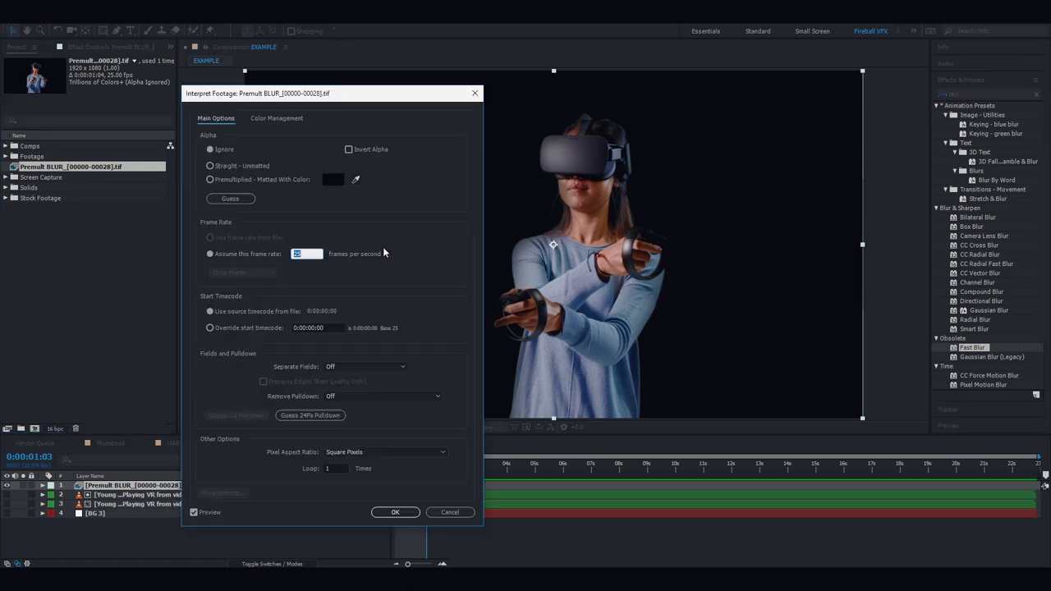
left_click(225, 180)
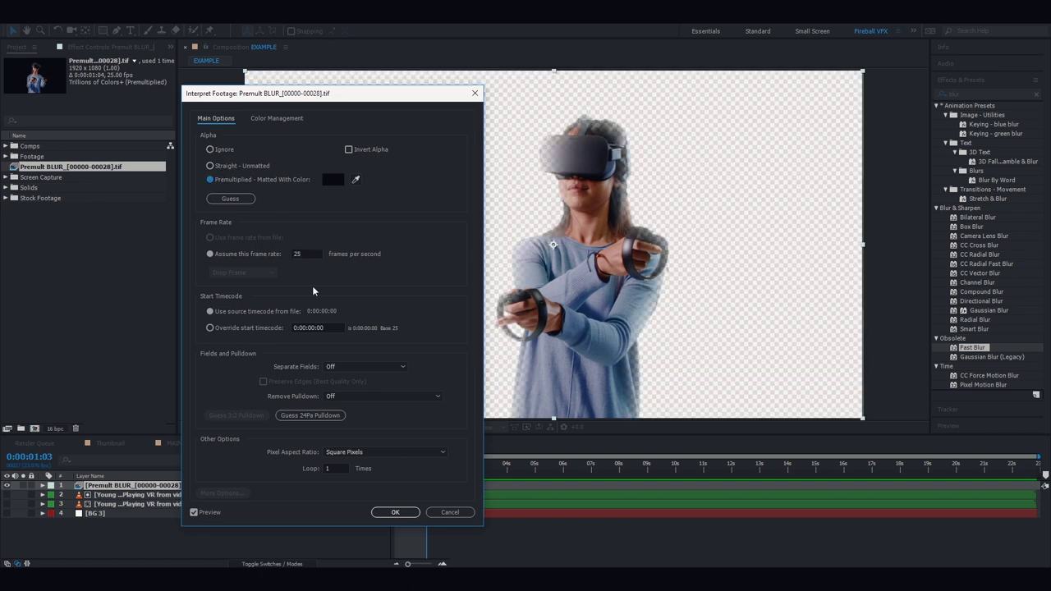
left_click(395, 511)
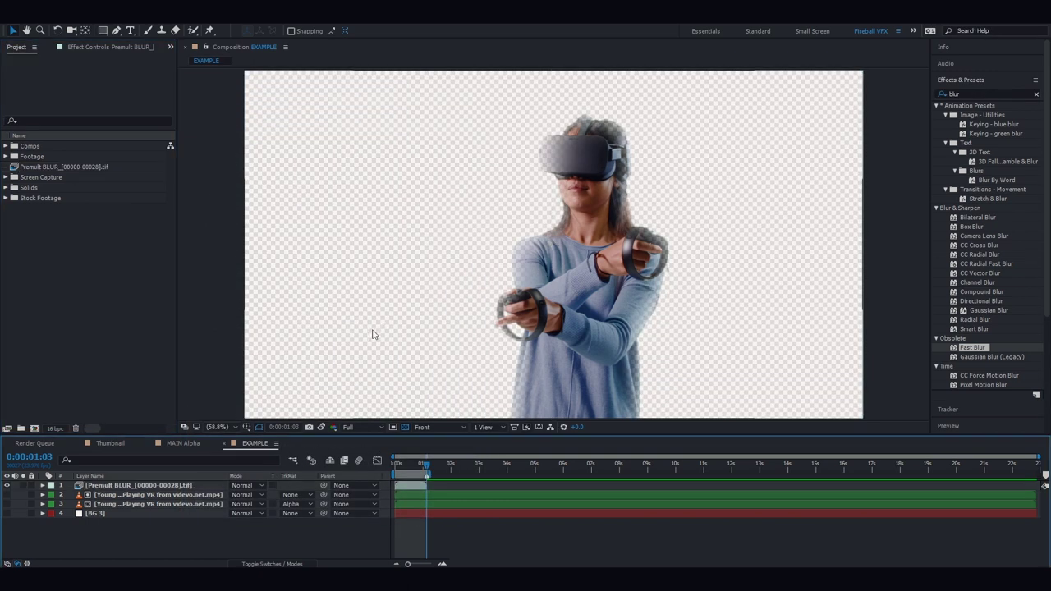
left_click(7, 485)
right_click(90, 256)
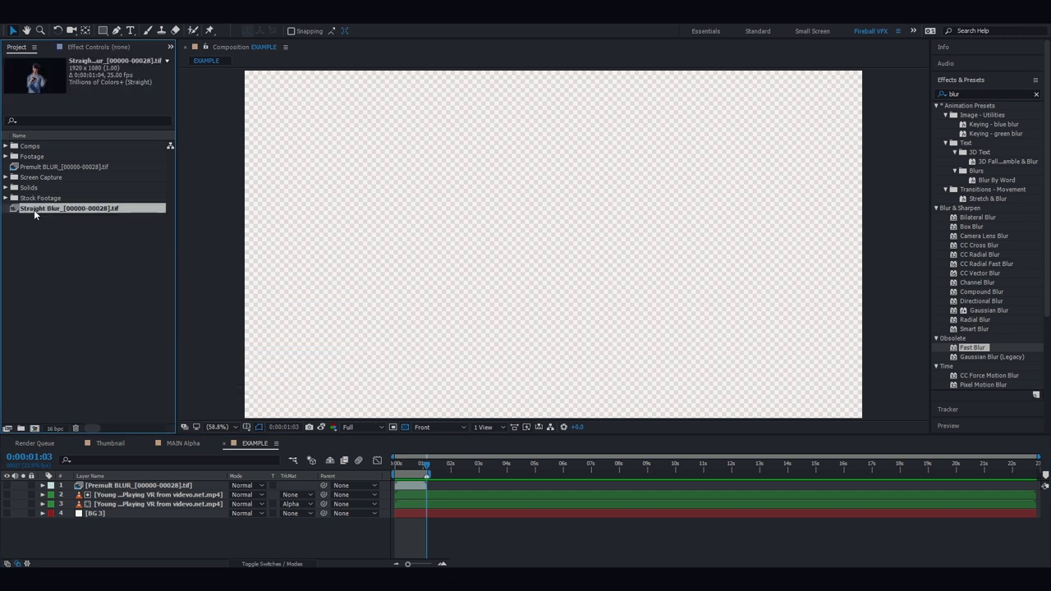
left_click_drag(33, 209, 172, 486)
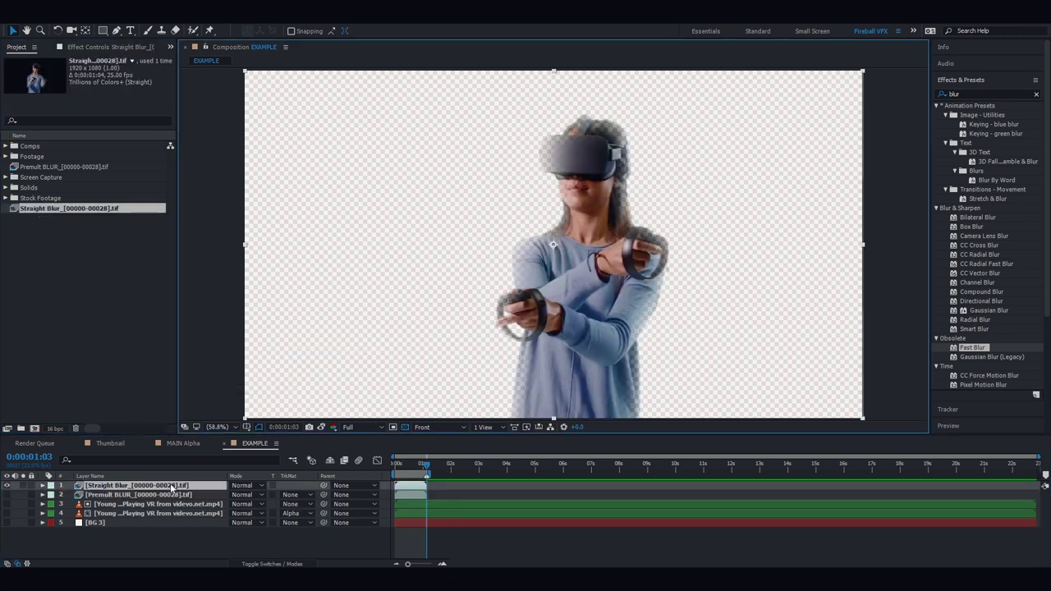
Check the Alpha channel of the Straight Blur layer and return the viewer to RGB
left_click(334, 427)
left_click(370, 346)
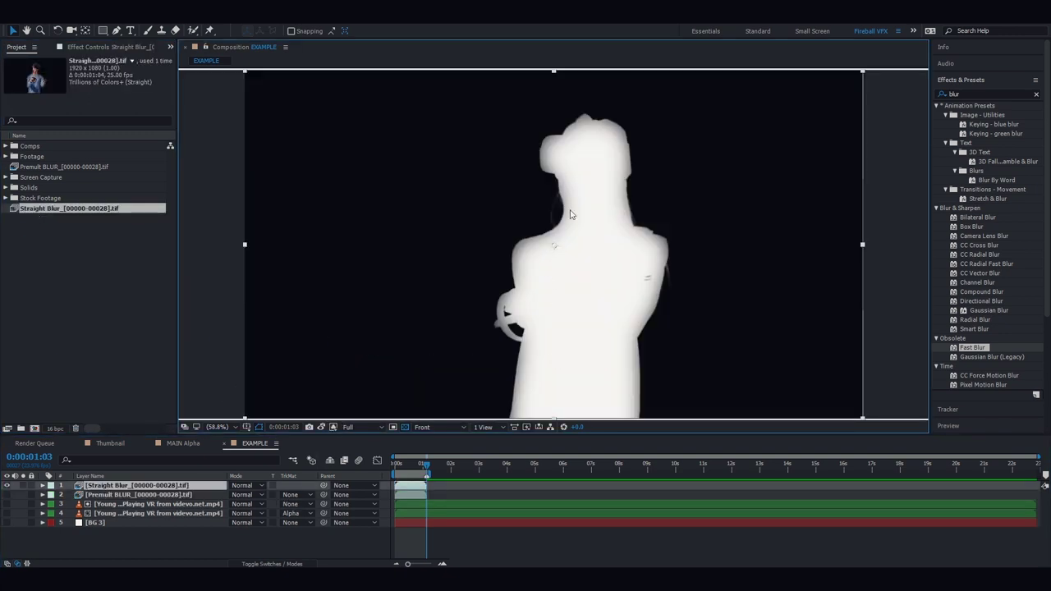
left_click(337, 427)
left_click(368, 293)
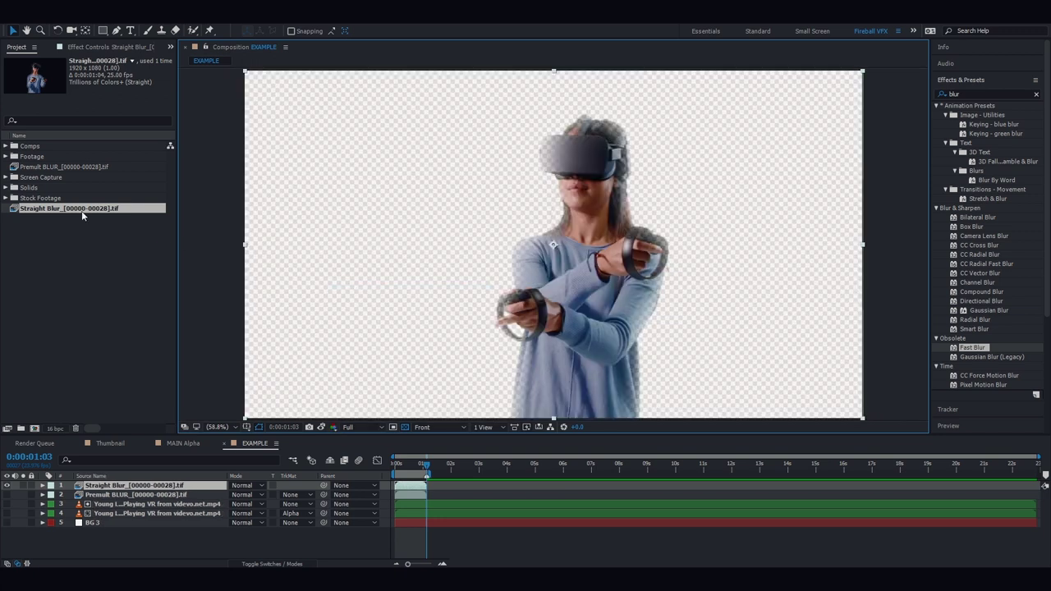
Set the Straight Blur footage's alpha interpretation to Ignore and inspect its edges in a maximized viewer
right_click(82, 211)
mouse_move(145, 292)
left_click(268, 291)
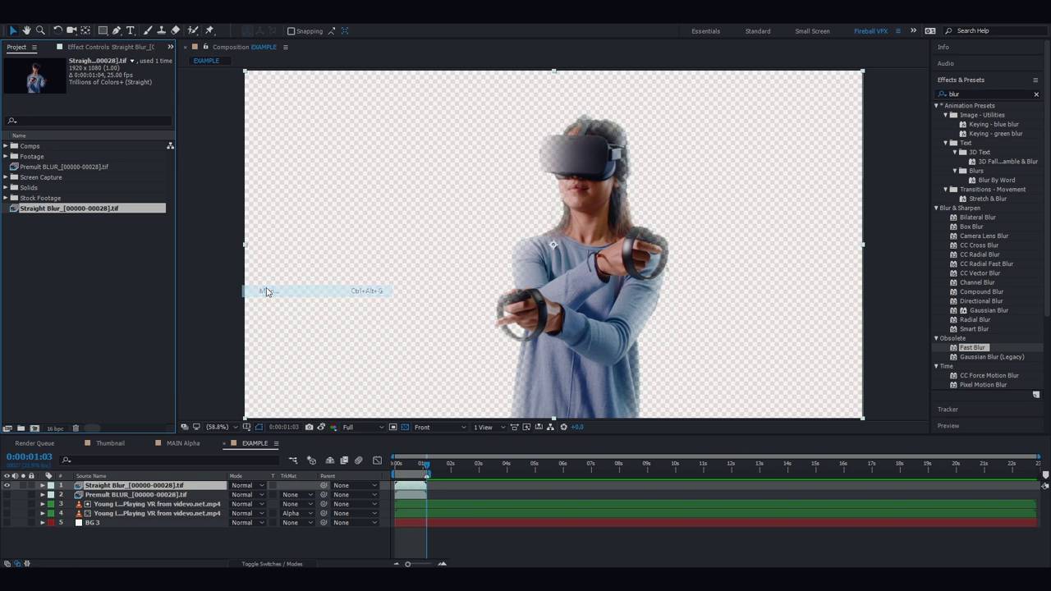
left_click(216, 150)
key("Return")
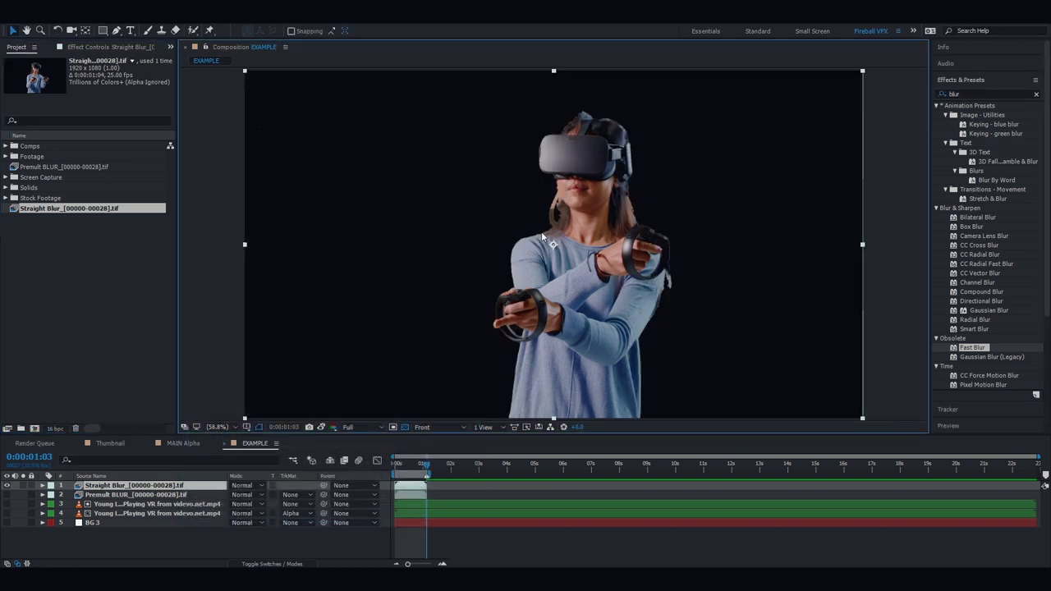
key("grave")
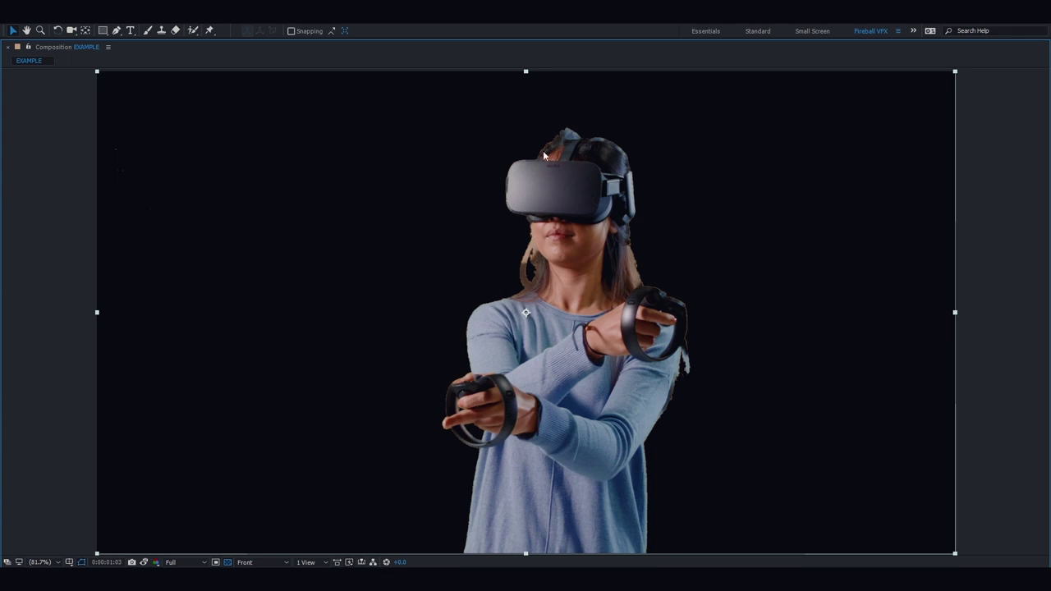
key("grave")
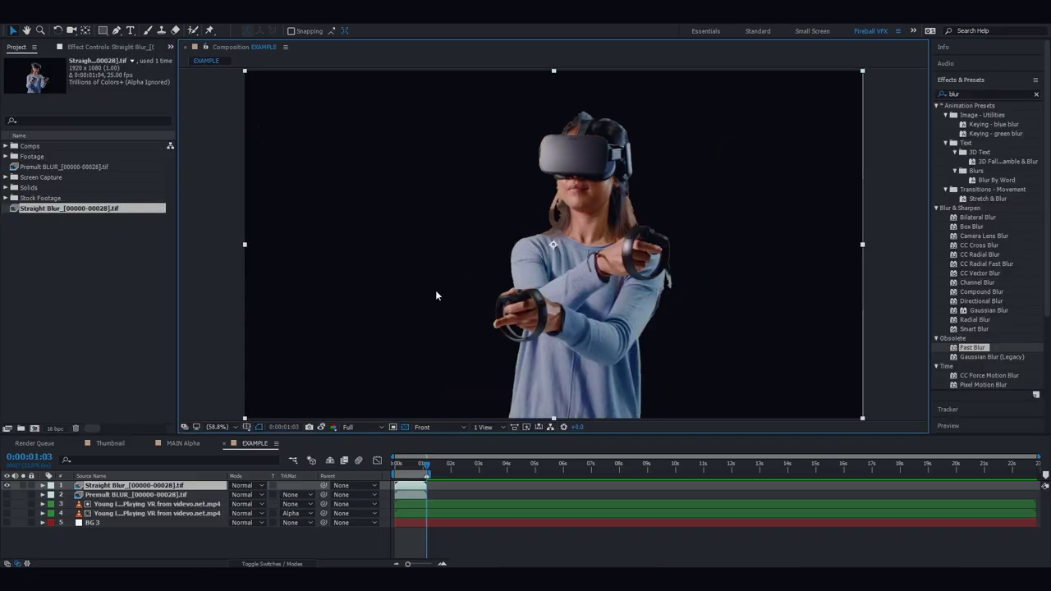
Restore the Straight Blur footage's alpha interpretation to Straight - Unmatted
right_click(112, 209)
mouse_move(238, 285)
left_click(272, 284)
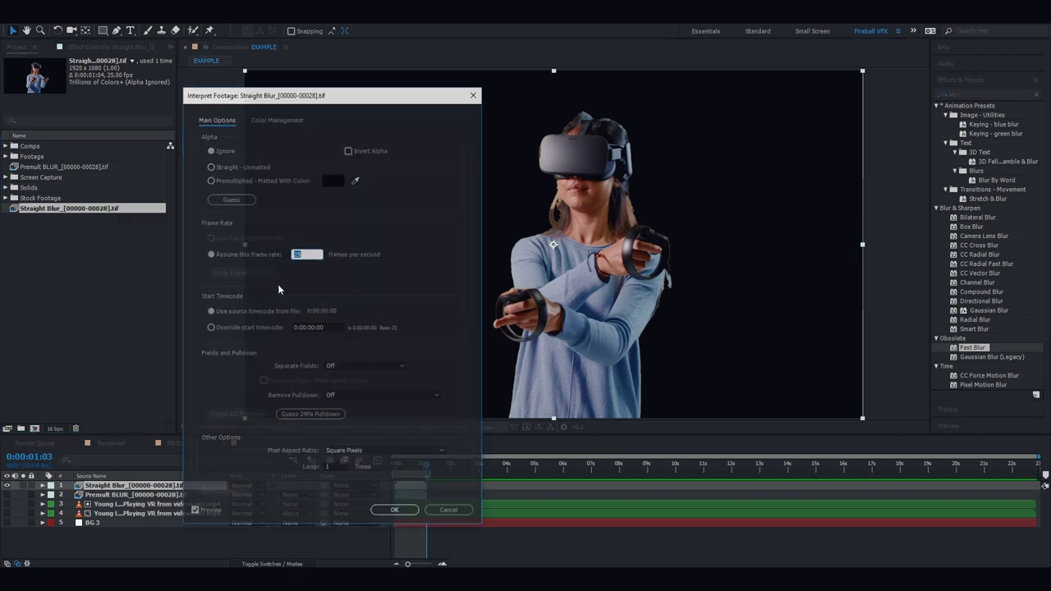
left_click(211, 166)
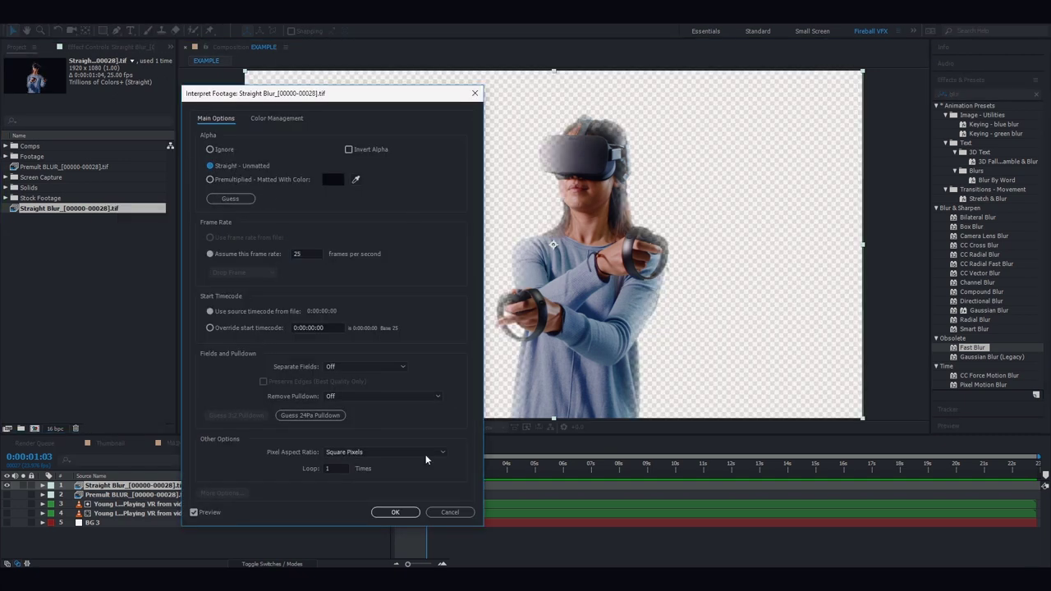
left_click(400, 515)
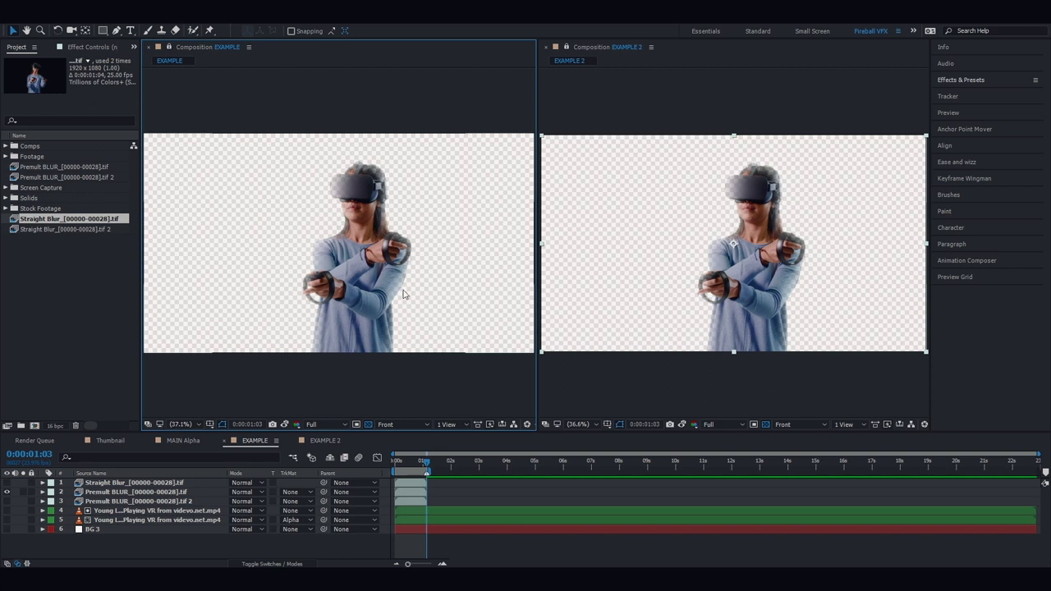
Select the visible Premult BLUR layer in EXAMPLE, and switch to the EXAMPLE 2 timeline with its Straight Blur layer selected
left_click(314, 236)
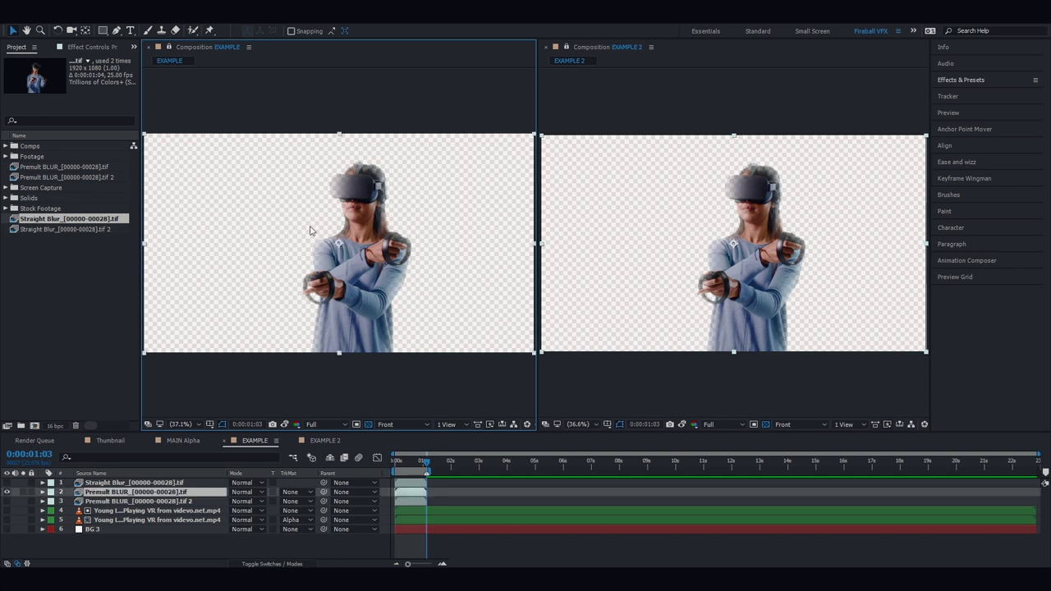
left_click(655, 295)
left_click(324, 441)
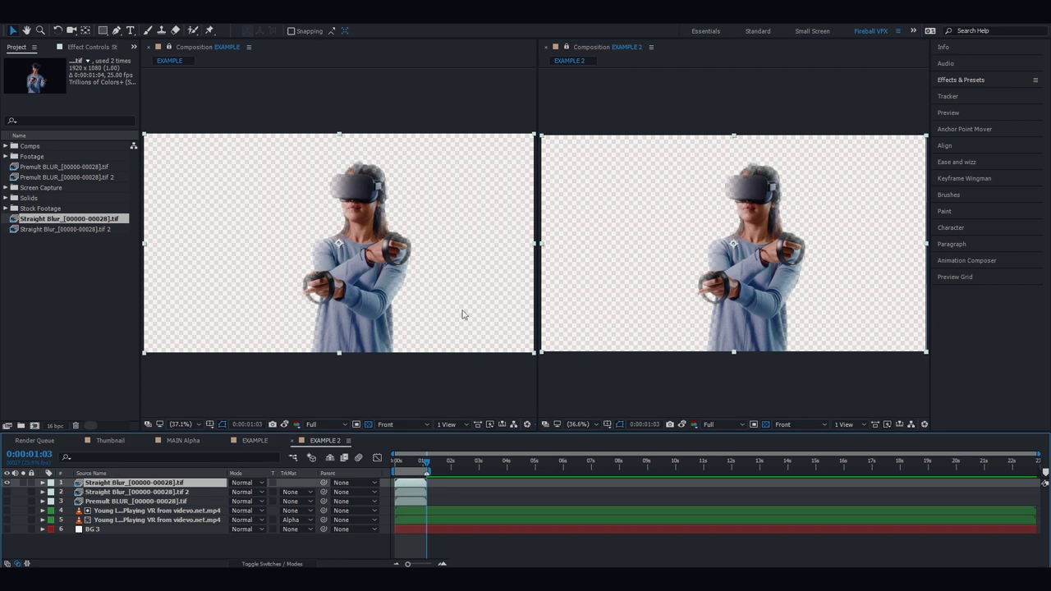
Compare the Alpha channels of EXAMPLE and EXAMPLE 2 in the two viewers, and return both to RGB
left_click(296, 425)
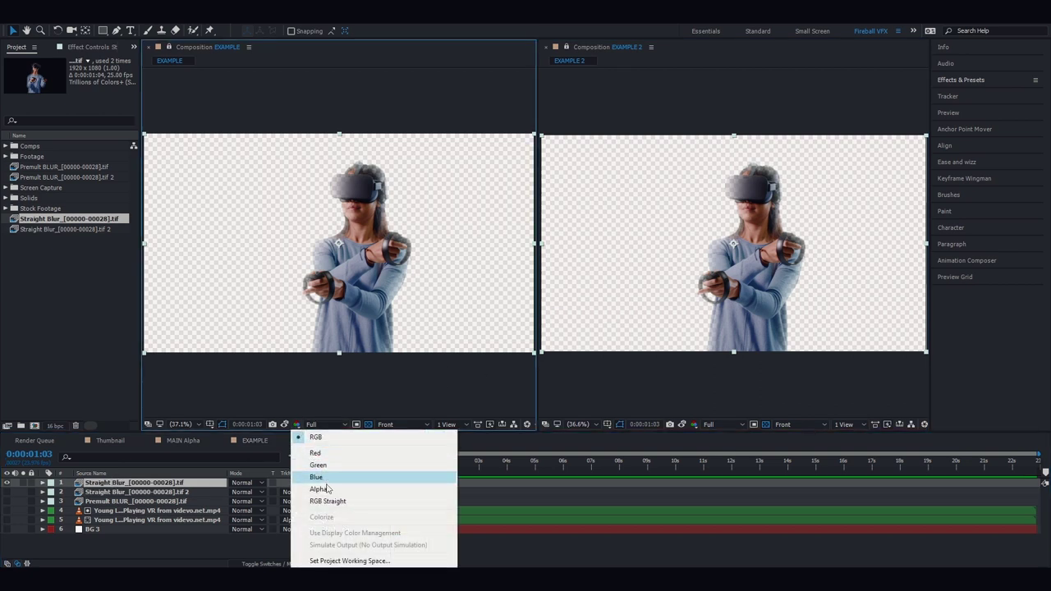
left_click(317, 489)
left_click(697, 427)
left_click(715, 490)
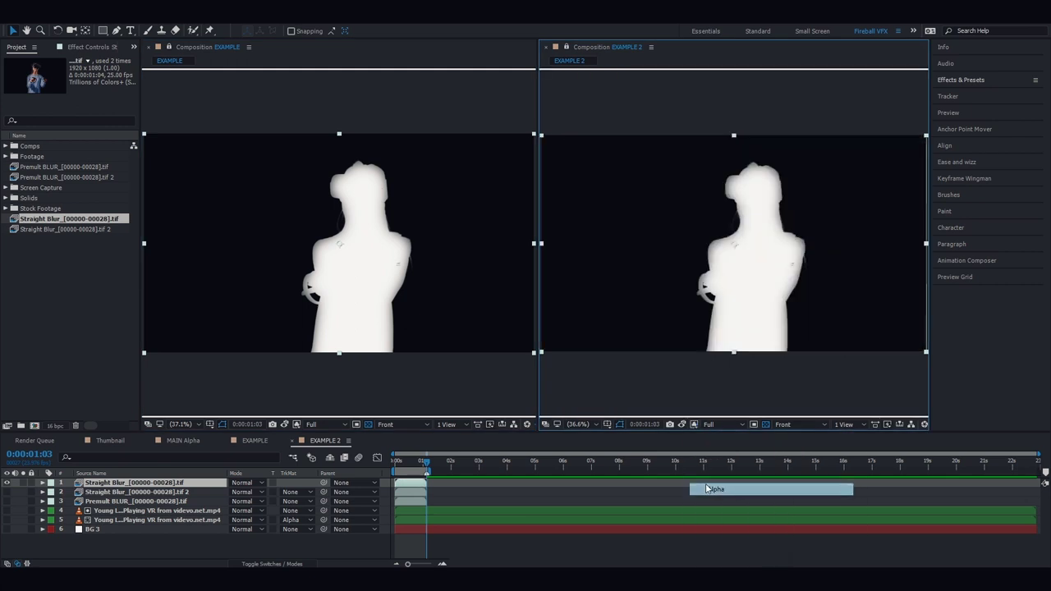
key("alt+4")
left_click(296, 424)
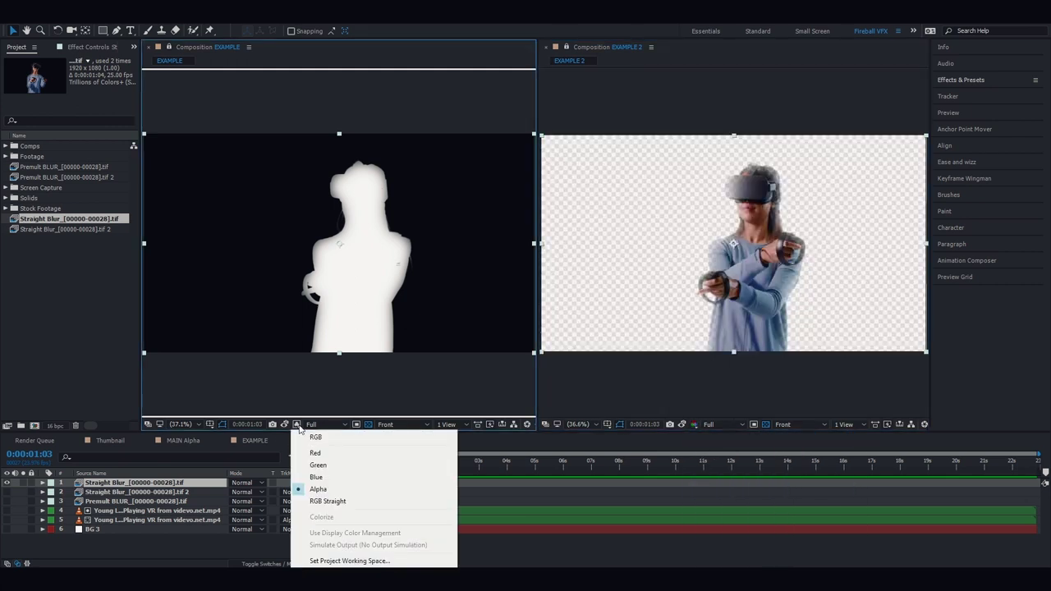
left_click(315, 433)
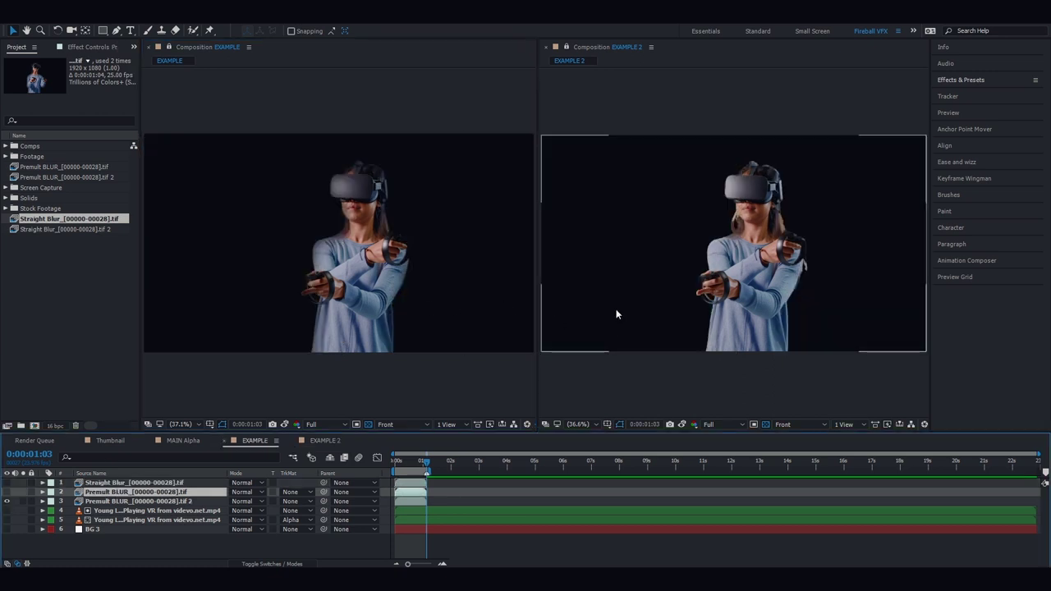
left_click(418, 279)
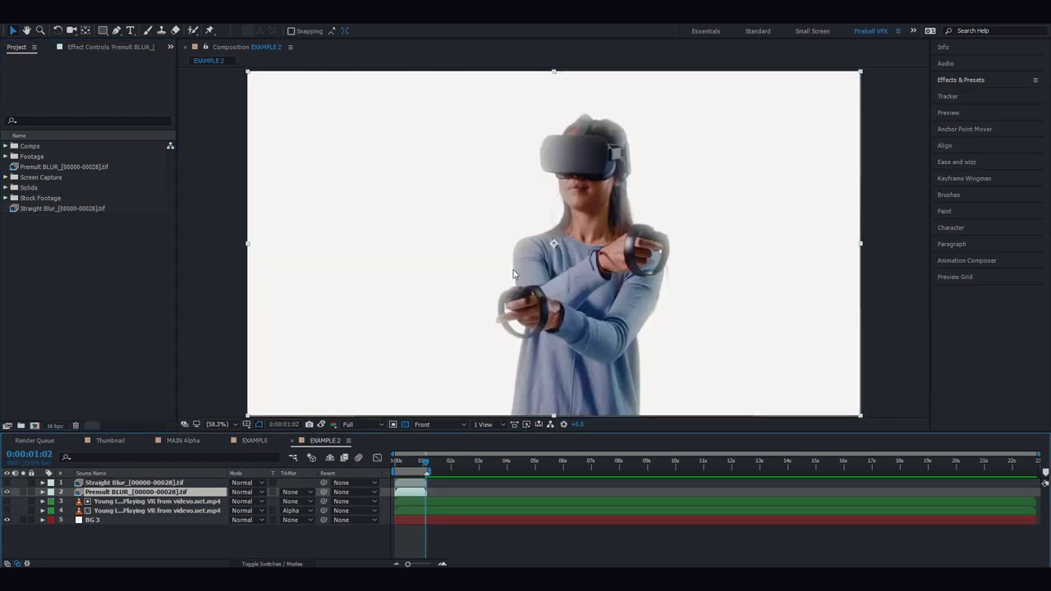
Compare Ignore and Straight - Unmatted on the Premult BLUR footage, and set its alpha interpretation to Premultiplied - Matted With Color
left_click(324, 426)
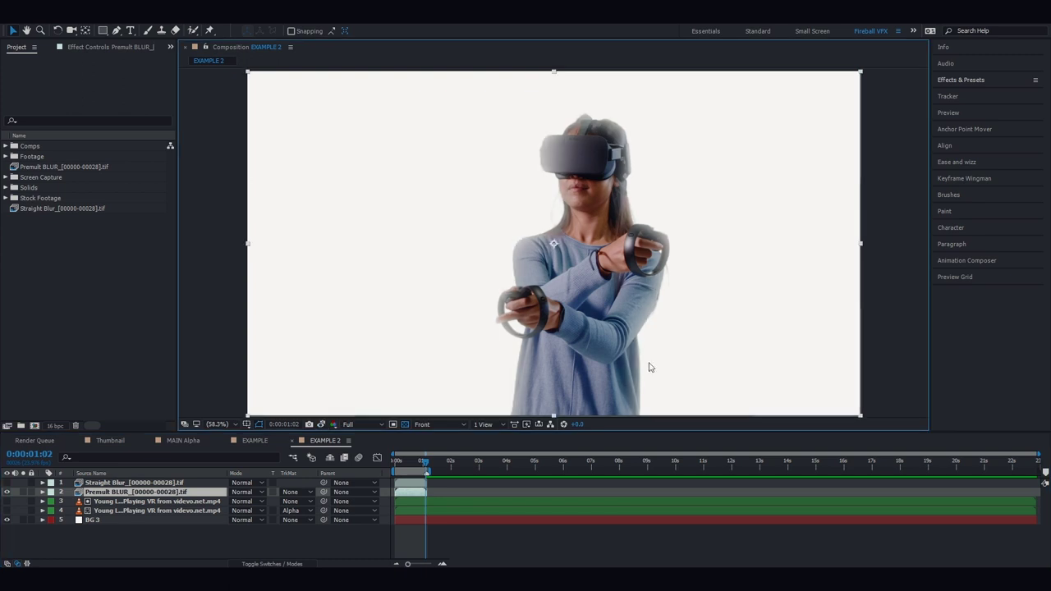
left_click(78, 166)
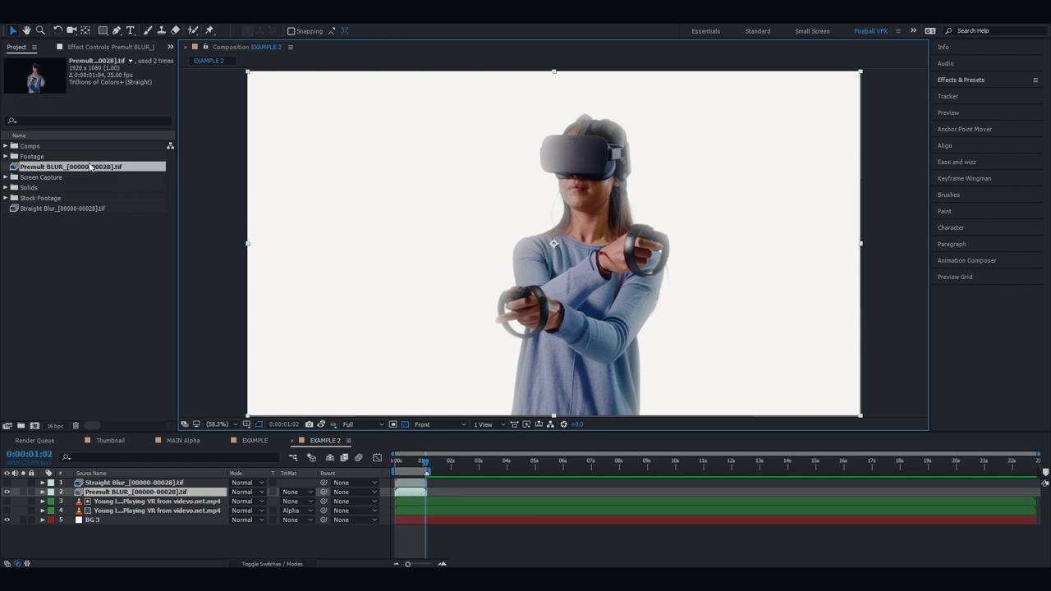
right_click(86, 166)
mouse_move(136, 242)
left_click(271, 243)
left_click(225, 151)
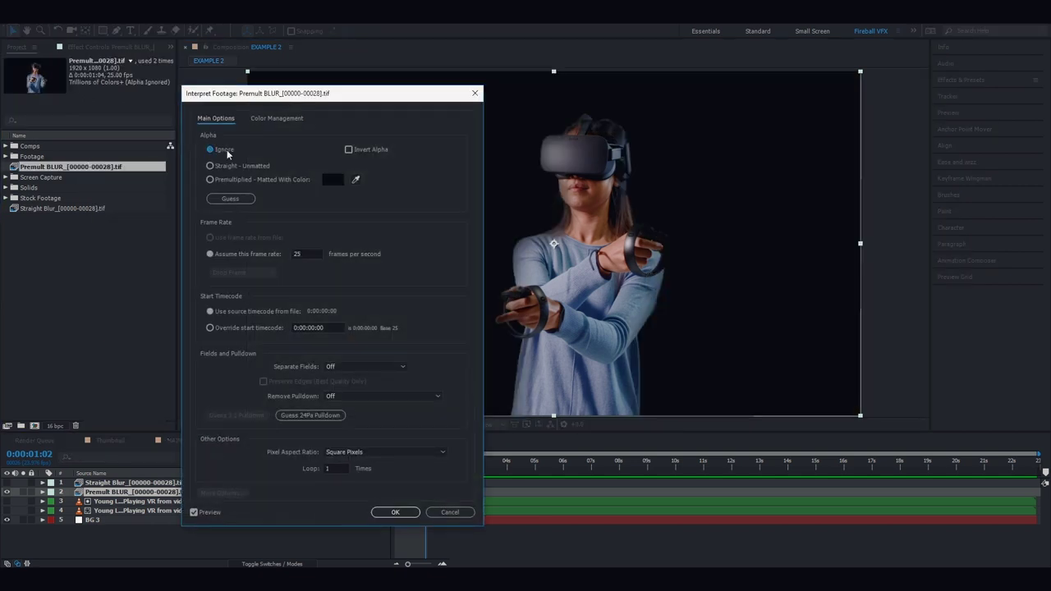
left_click(230, 168)
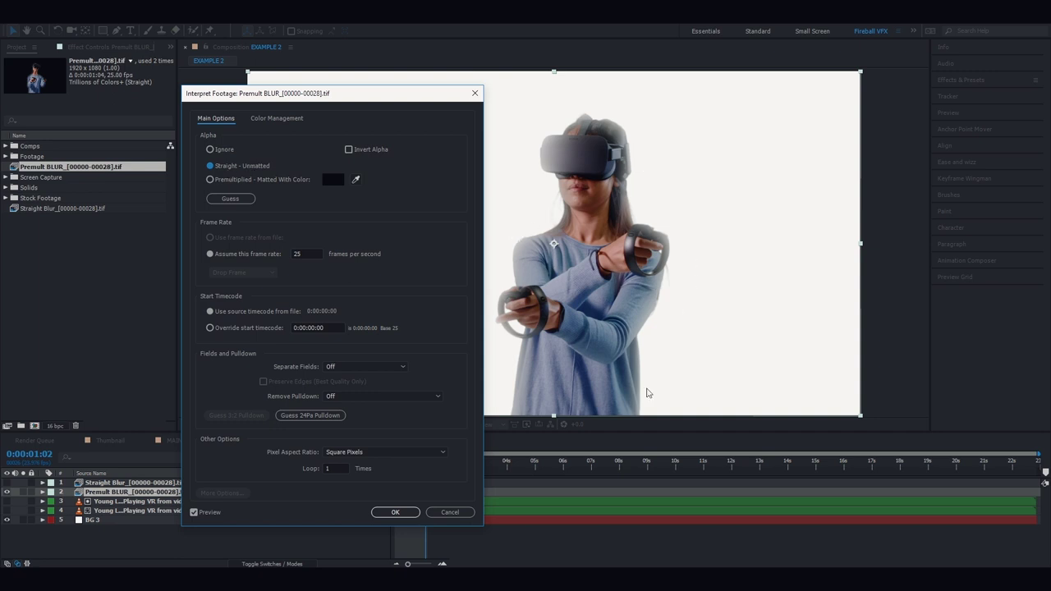
left_click(227, 183)
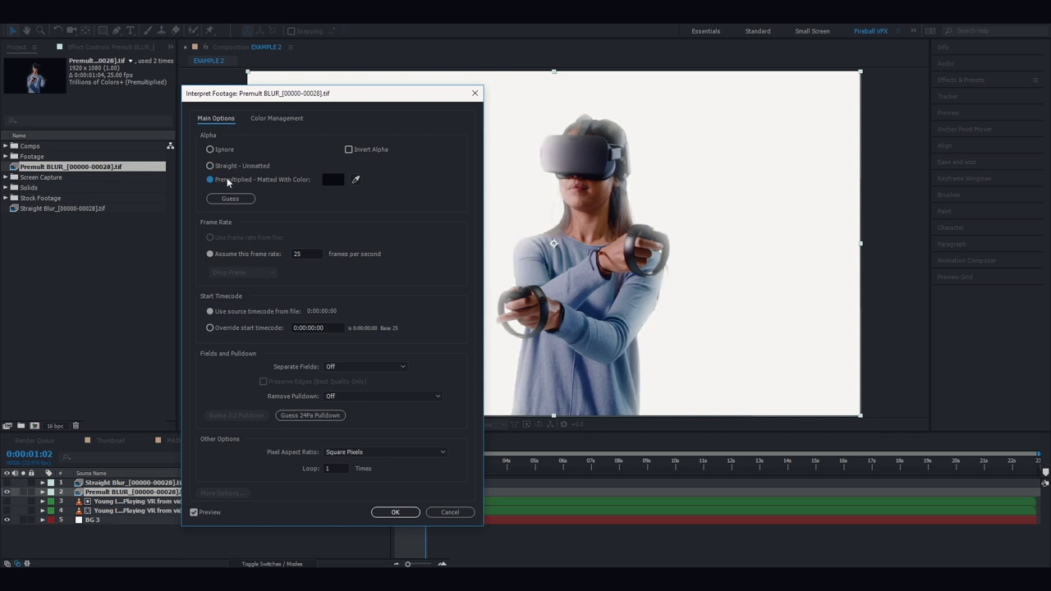
left_click(397, 512)
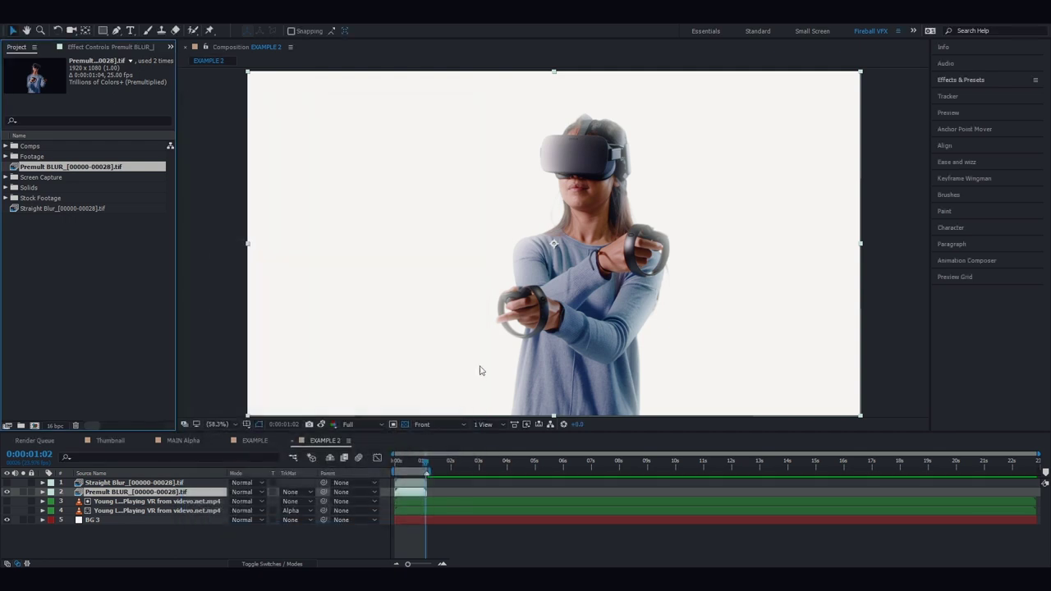
Hide the Premult BLUR layer and show the Straight Blur layer in EXAMPLE 2
left_click(6, 492)
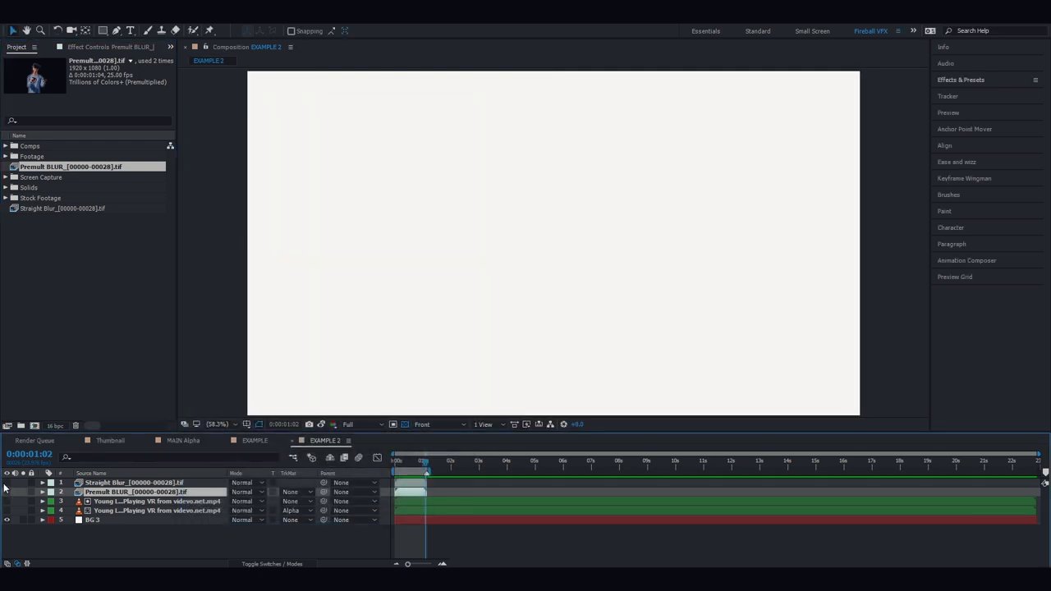
left_click(6, 482)
Try Premultiplied - Matted With Color as the Straight Blur footage's alpha interpretation and compare the result with the stored snapshot
right_click(51, 209)
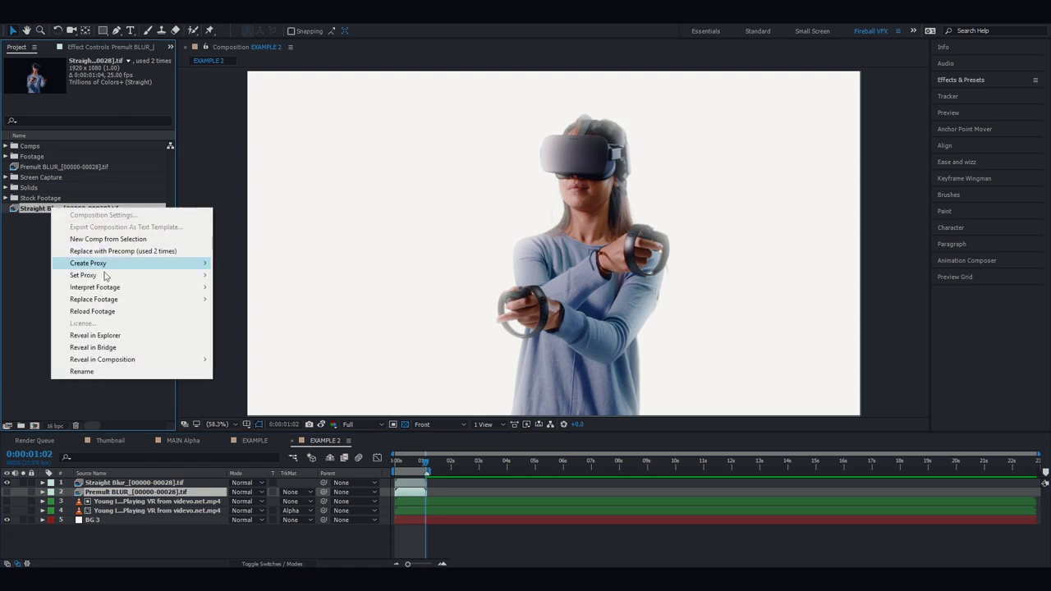
left_click(218, 288)
left_click(234, 179)
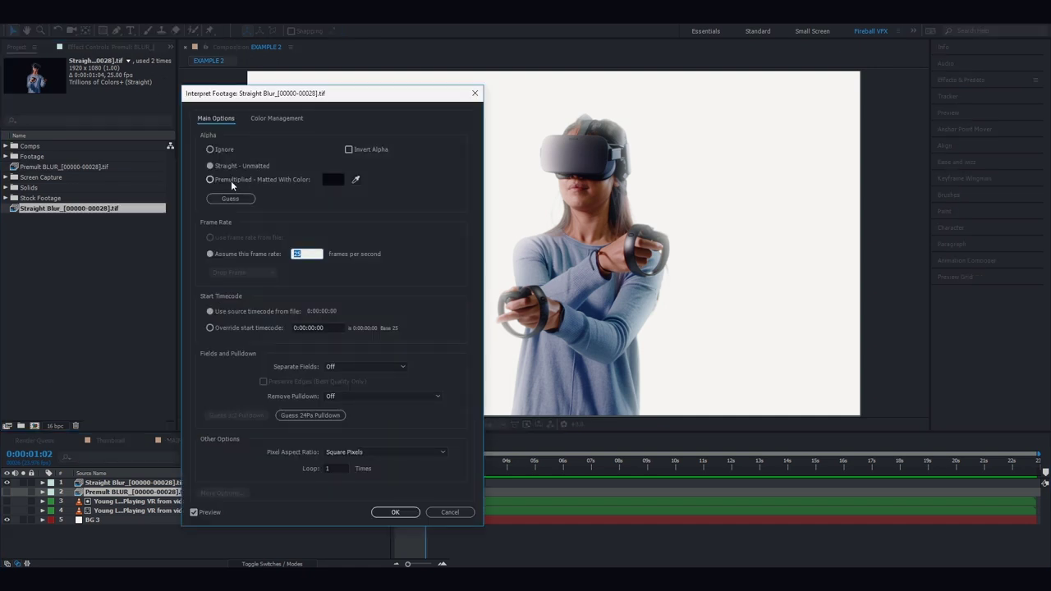
left_click(395, 512)
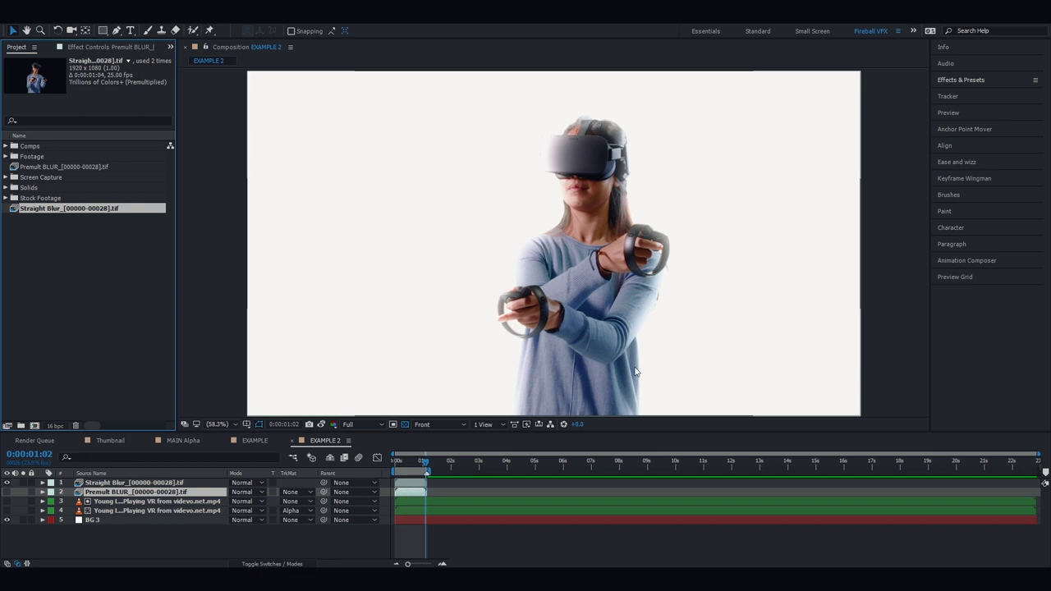
left_click(321, 424)
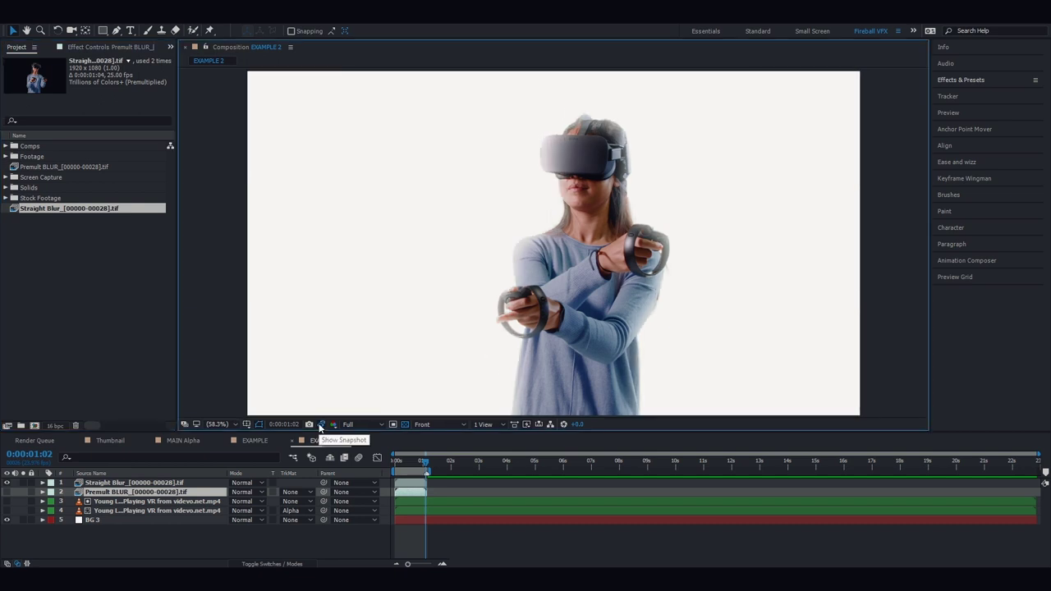
left_click(320, 426)
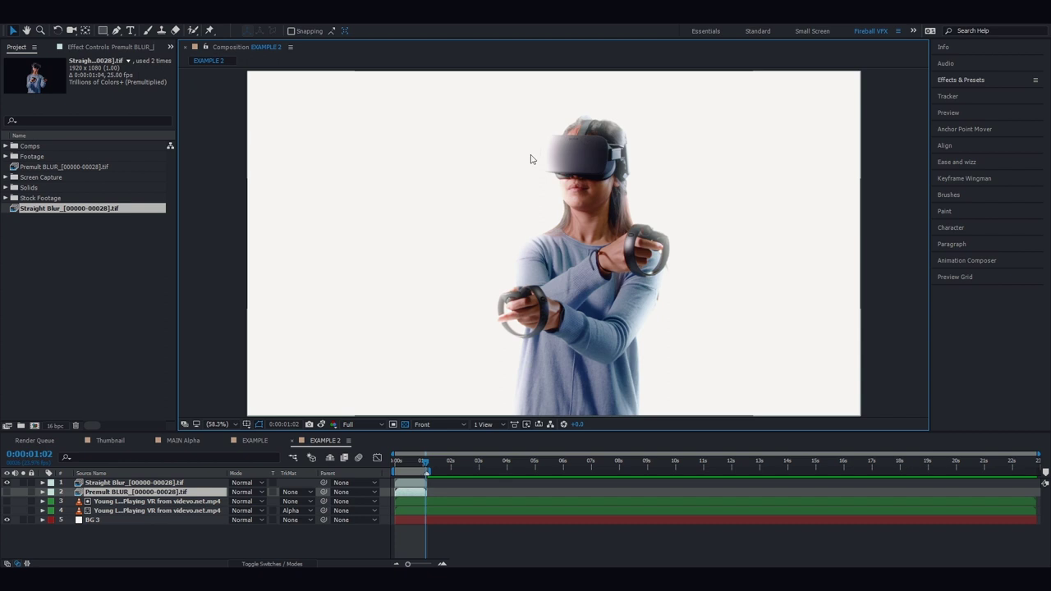
Set the Straight Blur footage's alpha interpretation back to Straight - Unmatted
right_click(92, 211)
left_click(264, 285)
left_click(210, 165)
left_click(398, 509)
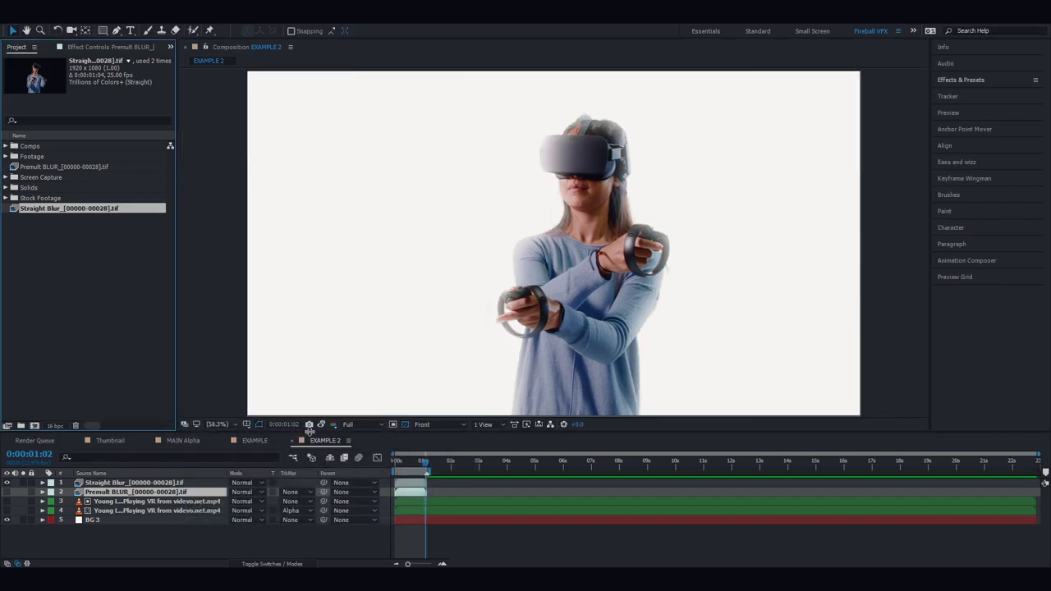
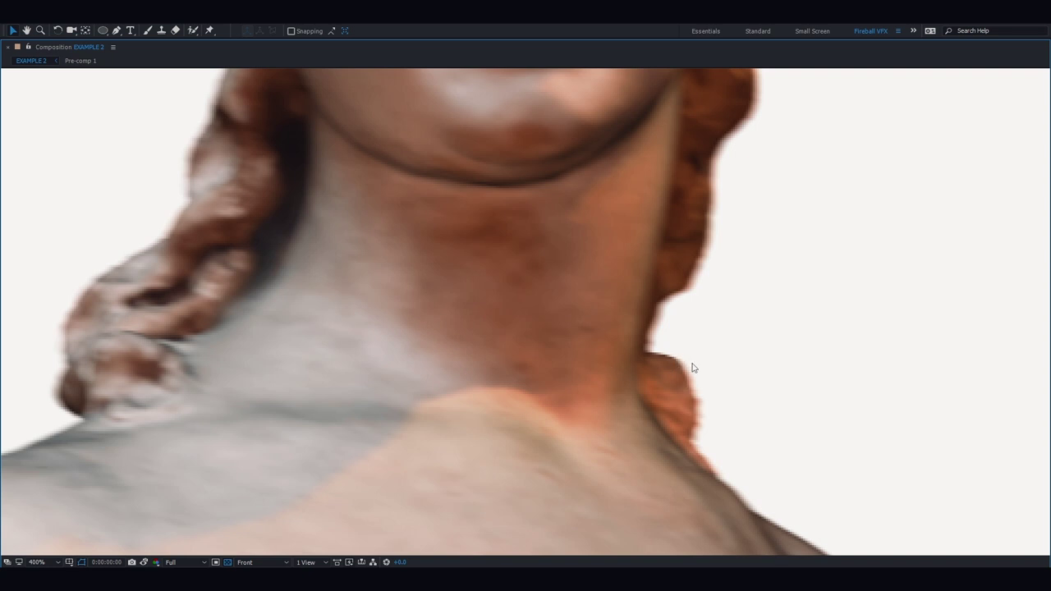
Examine the statue's edges around the neck, hair and shoulders in the maximized EXAMPLE 2 viewer
left_click_drag(581, 305, 662, 284)
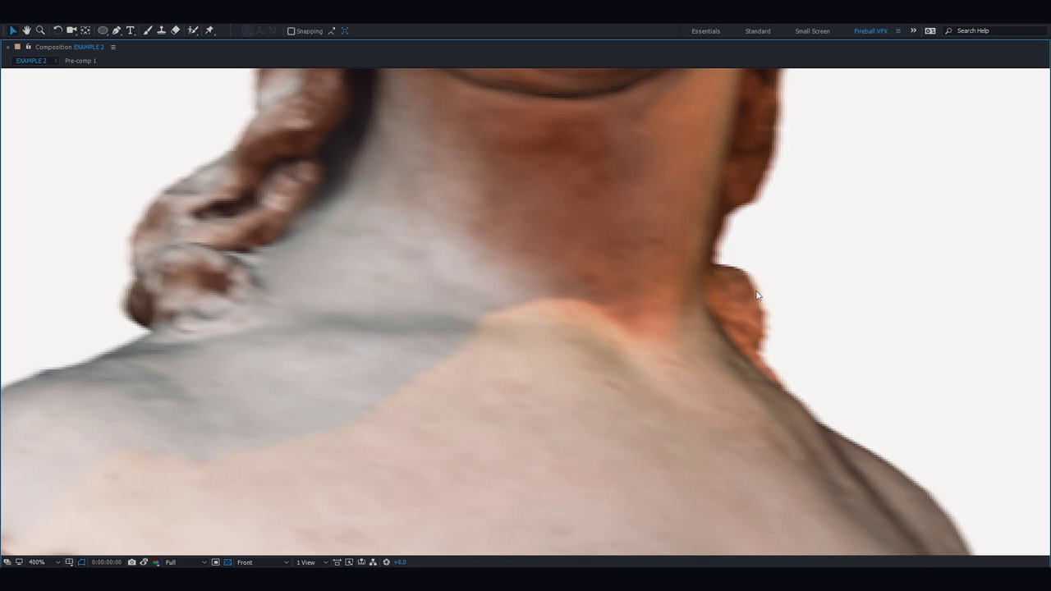
scroll(731, 178, "up", 3)
scroll(730, 179, "up", 3)
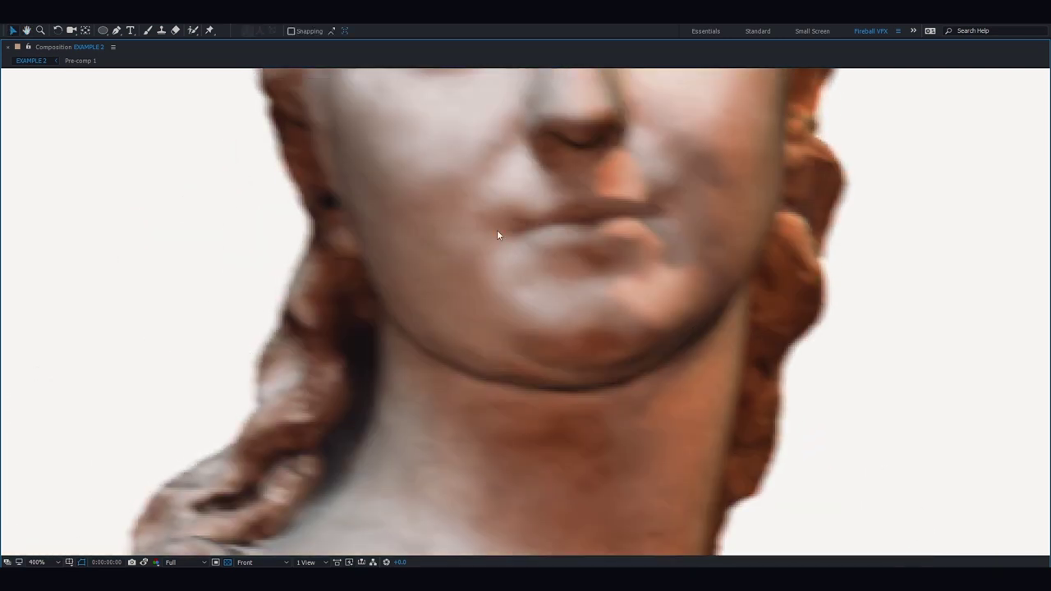
scroll(497, 233, "up", 8)
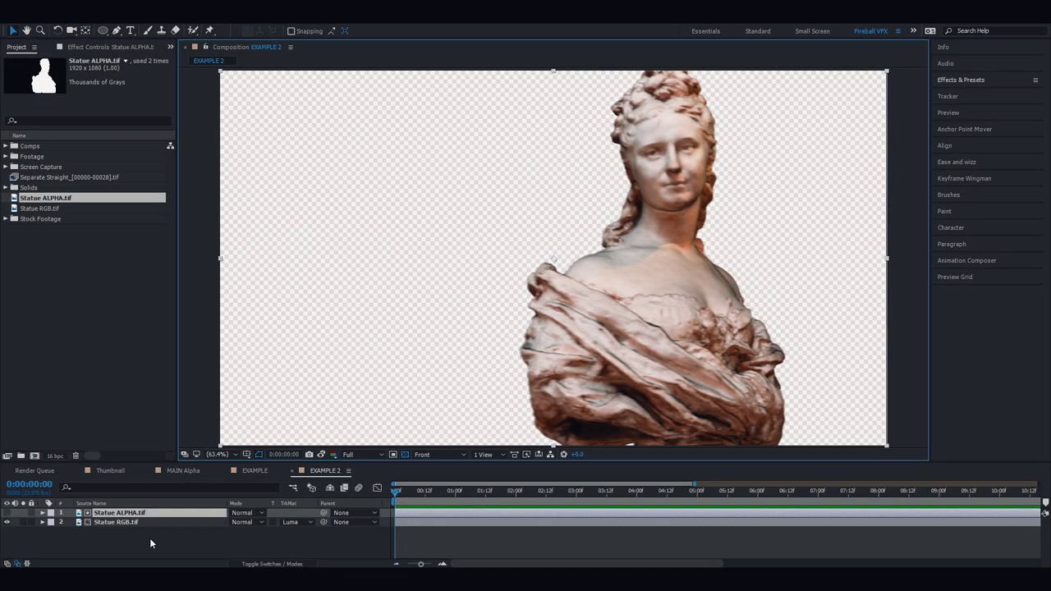
Check the alpha options in the footage interpretation settings of Statue RGB.tif, and view the Statue ALPHA.tif footage's details
left_click(180, 536)
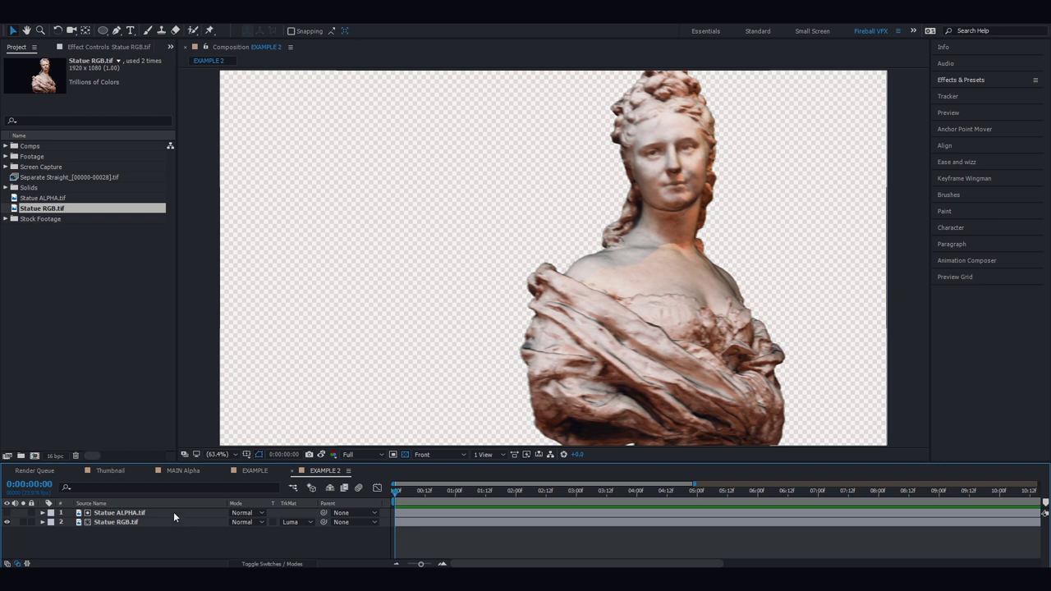
right_click(50, 209)
mouse_move(138, 289)
left_click(230, 288)
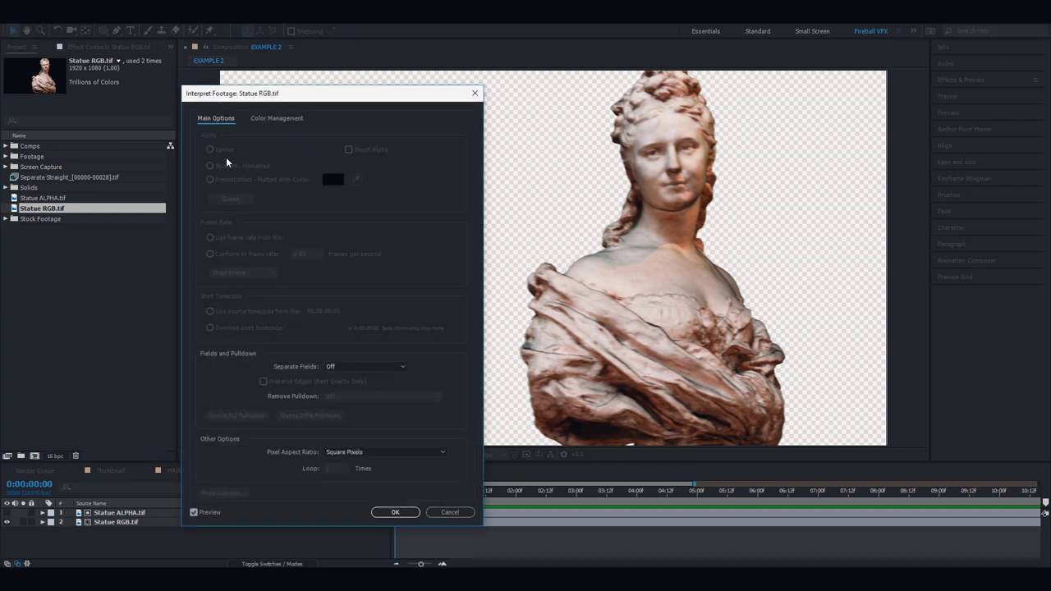
left_click(475, 93)
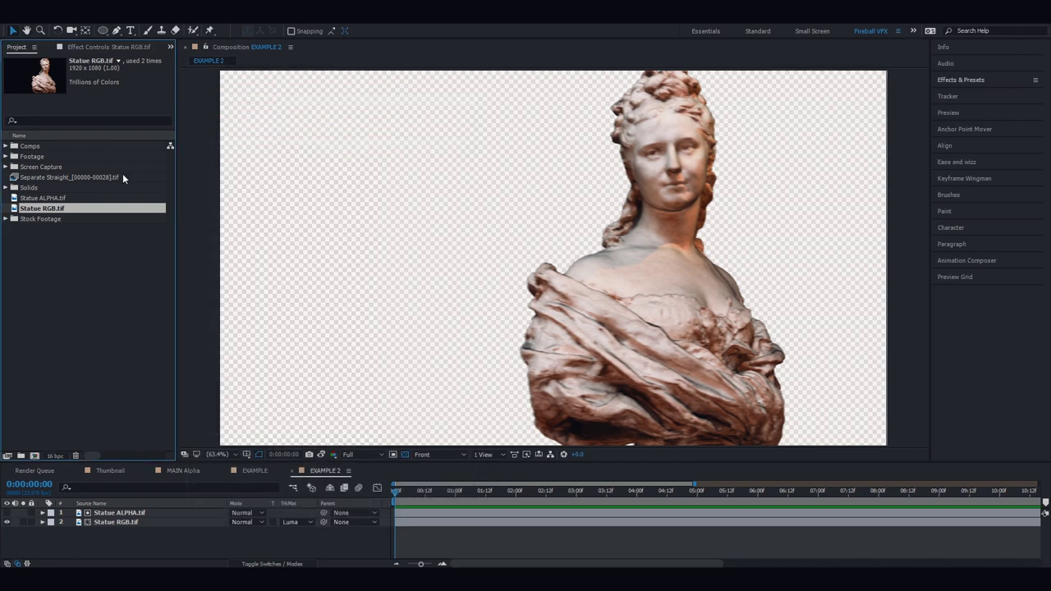
left_click(58, 189)
left_click(49, 198)
left_click(344, 373)
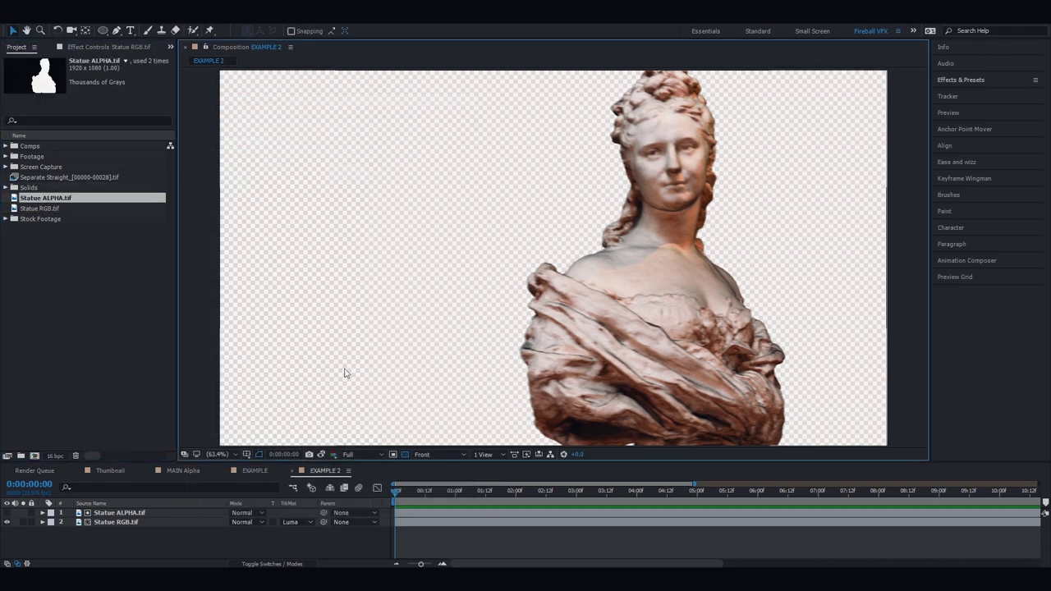
left_click(322, 454)
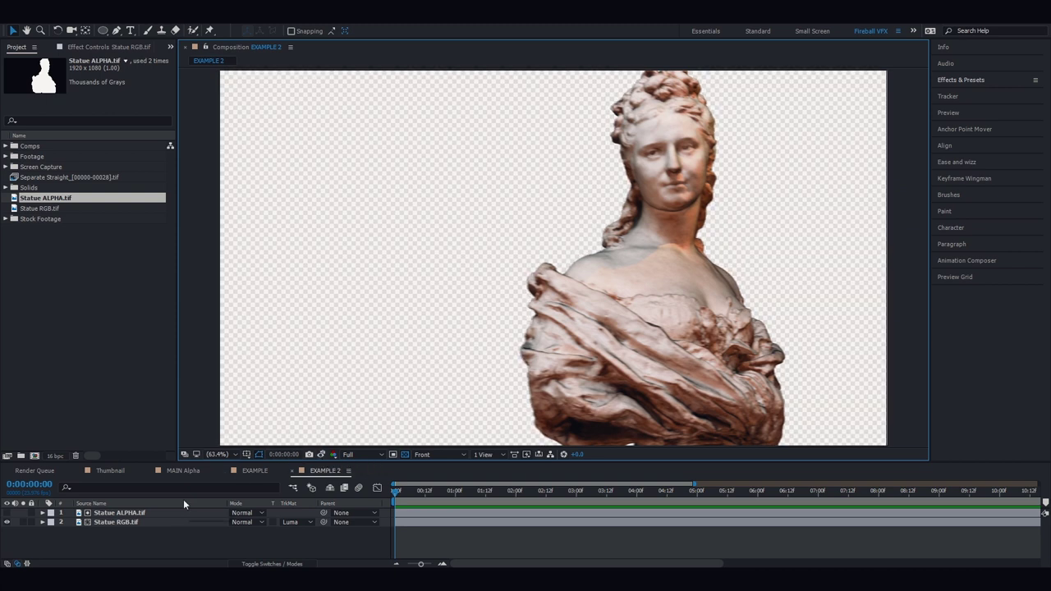
Pre-compose the Statue ALPHA and Statue RGB layers together, moving all attributes into the new composition
left_click(139, 525)
key("ctrl+a")
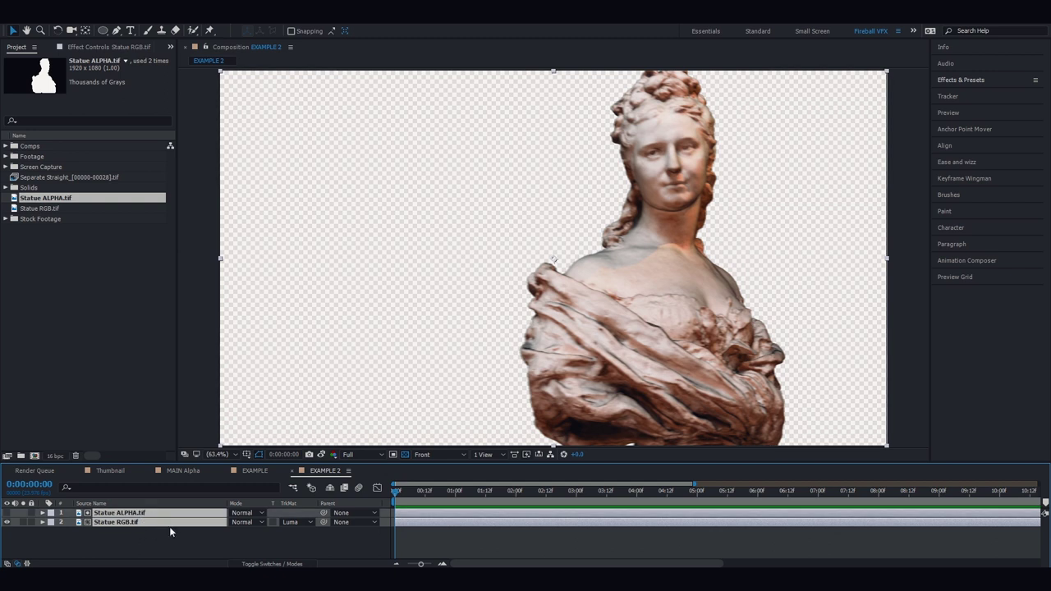
key("ctrl+shift+c")
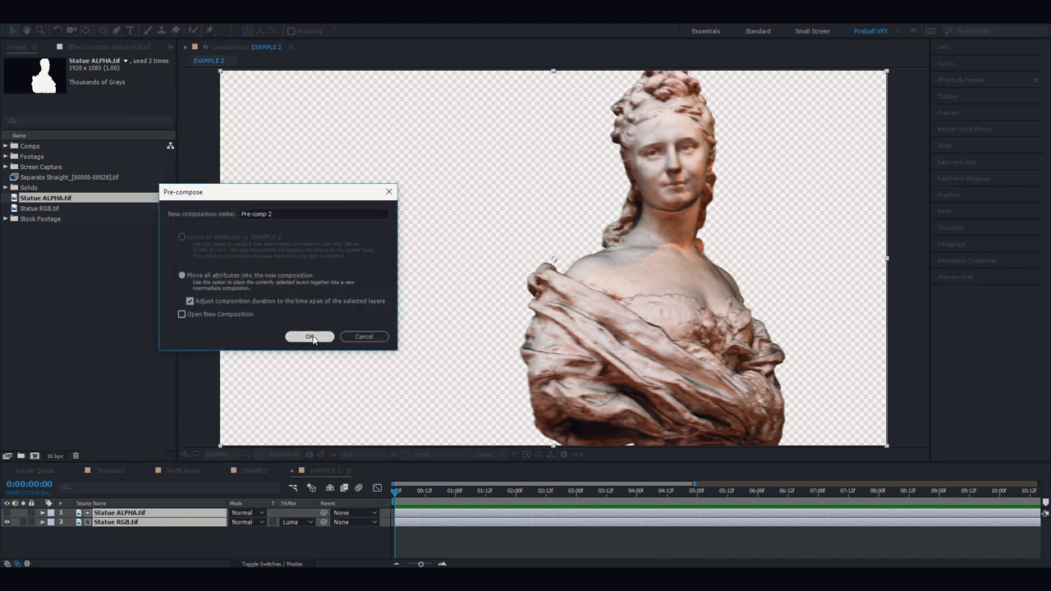
key("Return")
Find the Remove Color Matting effect and apply it to the statue pre-comp layer
left_click(101, 48)
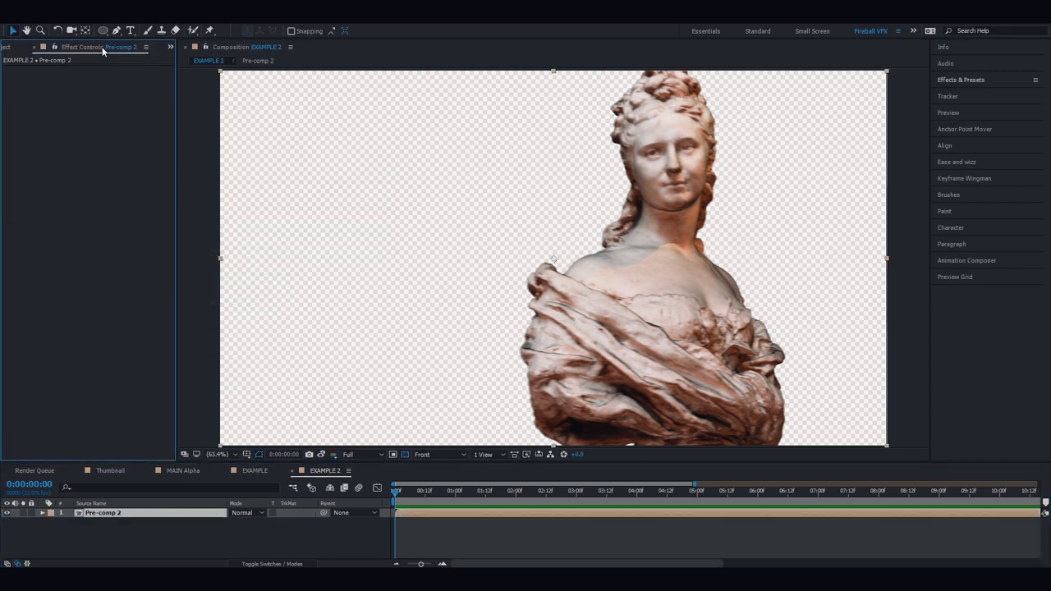
left_click(962, 80)
left_click(967, 94)
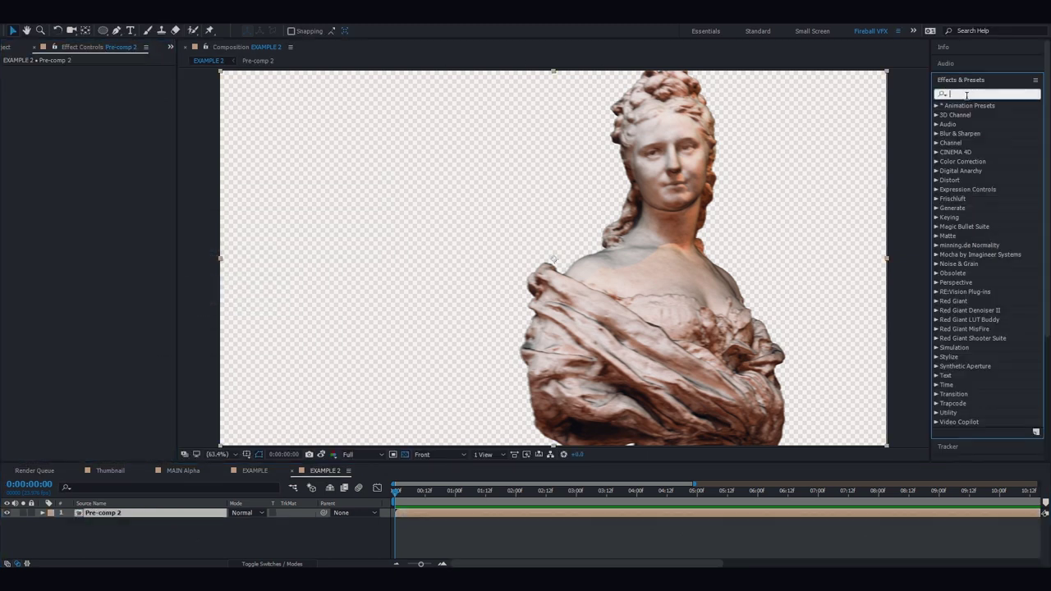
type("remove color m")
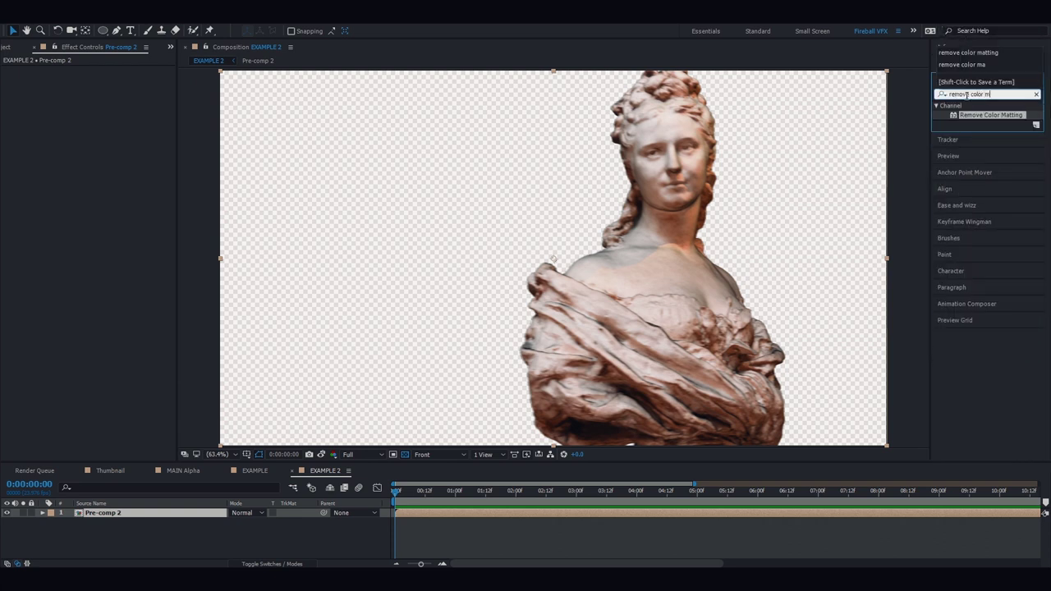
type("atting")
left_click_drag(991, 115, 18, 72)
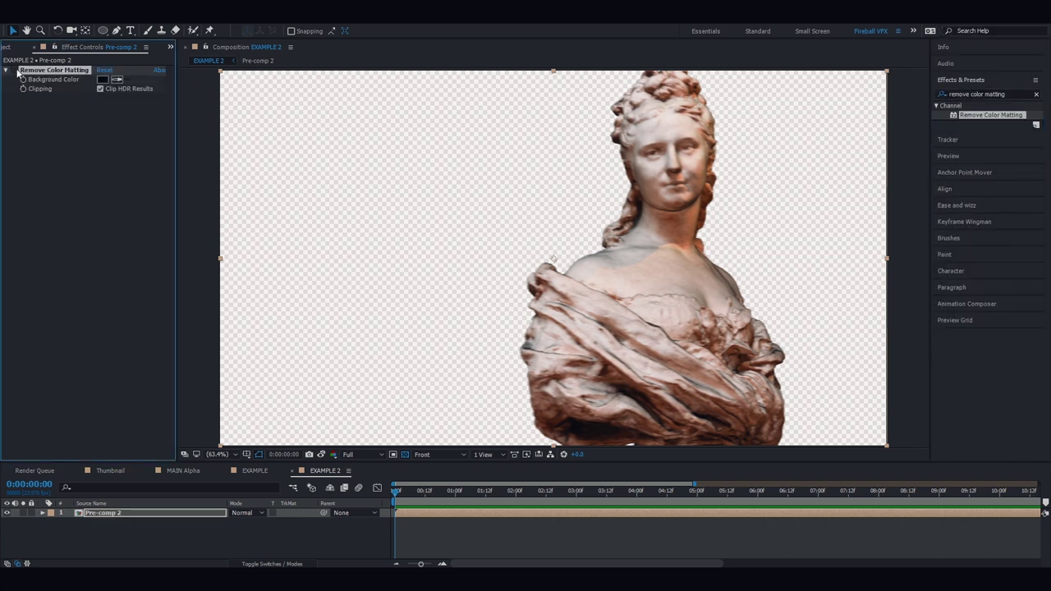
Toggle the Remove Color Matting effect off and on to compare the statue's edges up close
scroll(711, 223, "up", 3)
left_click(14, 71)
left_click(14, 70)
left_click(14, 71)
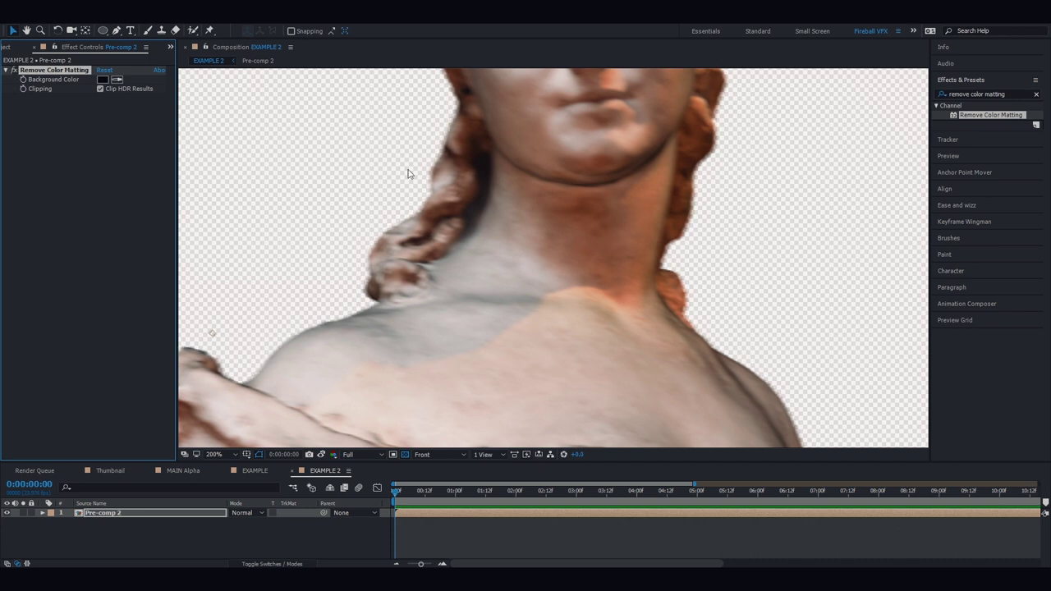
key("shift+slash")
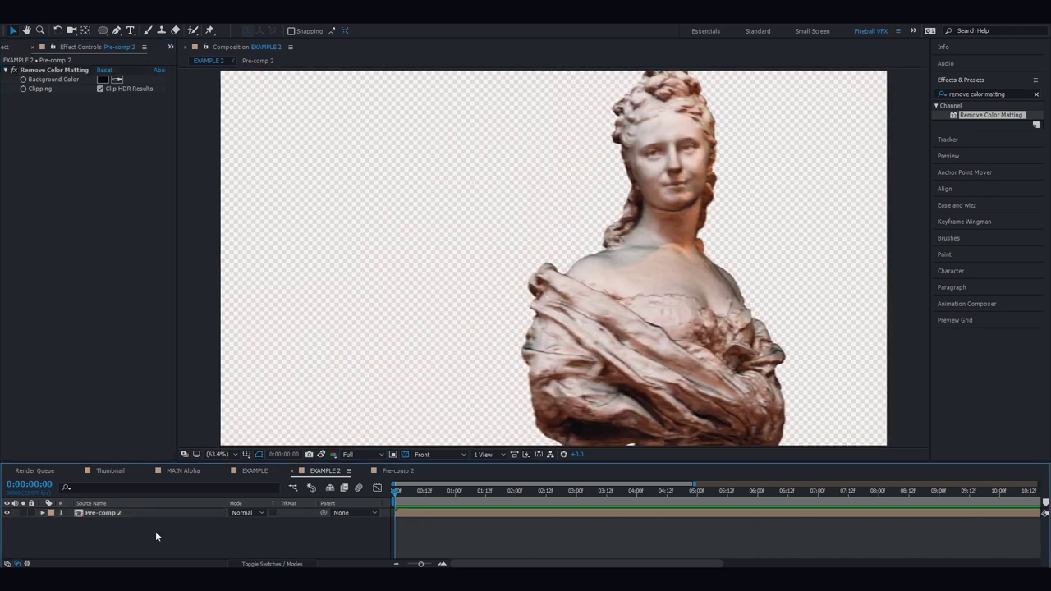
Apply Remove Color Matting to the Statue RGB.tif layer inside Pre-comp 2, and return to the EXAMPLE 2 composition
double_click(154, 516)
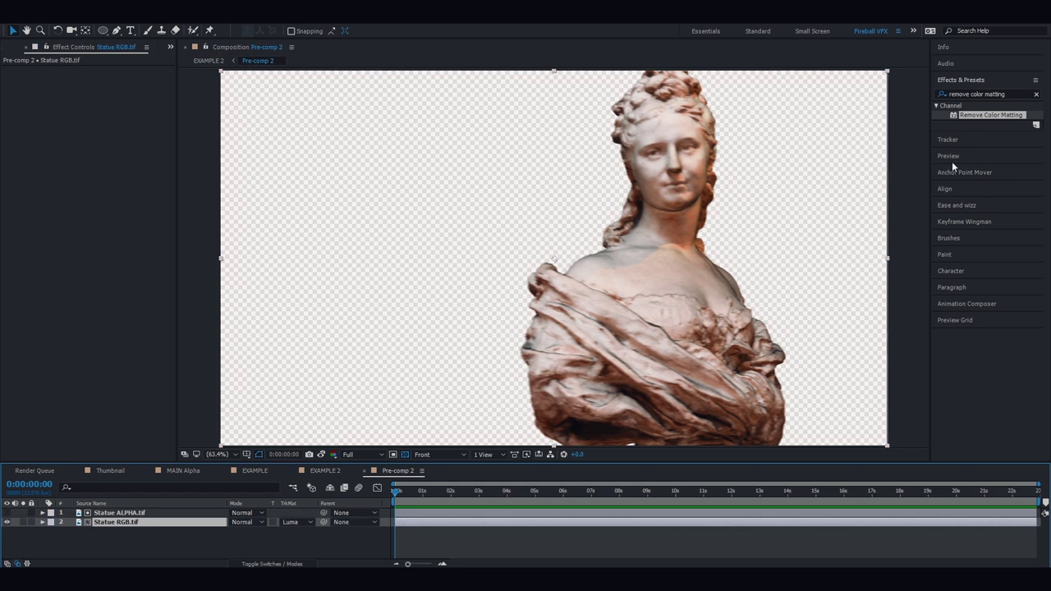
left_click_drag(983, 117, 109, 175)
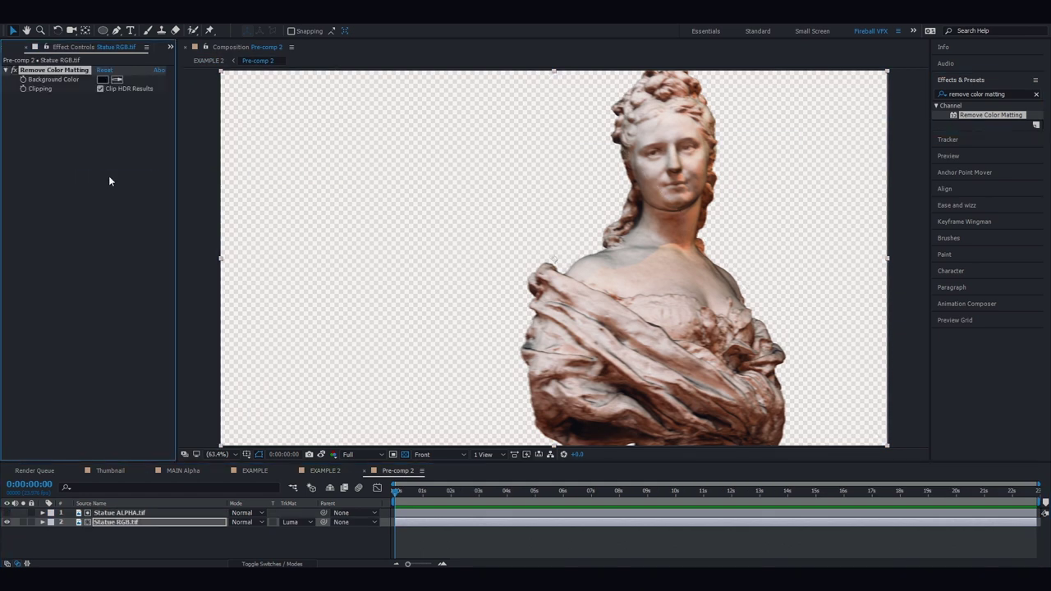
left_click(123, 528)
left_click(125, 522)
left_click(325, 471)
left_click(119, 512)
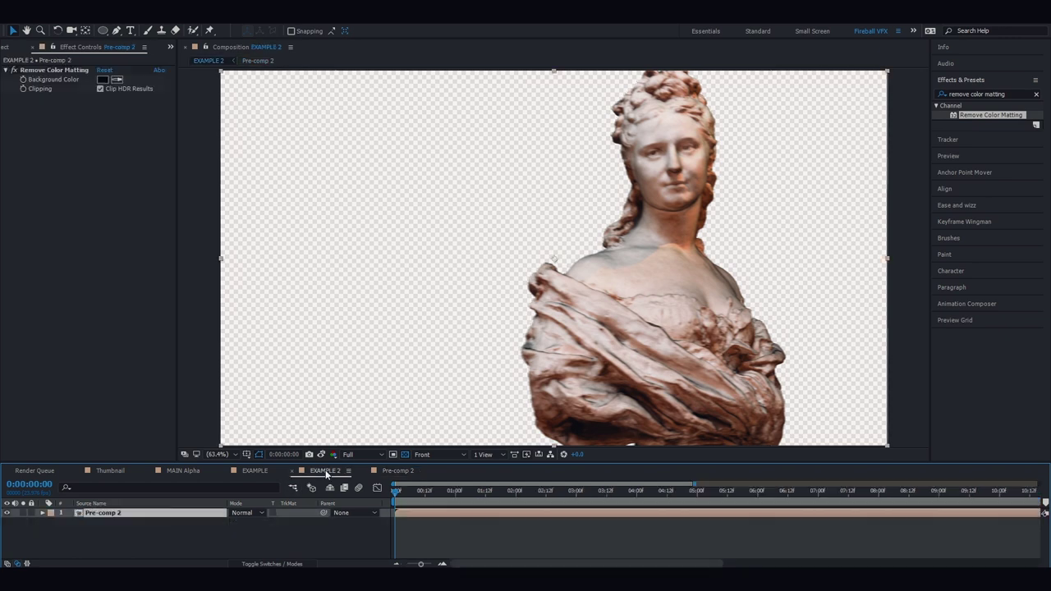
View the alpha channel of the EXAMPLE 2 composition, and switch the viewer back to RGB
left_click(333, 454)
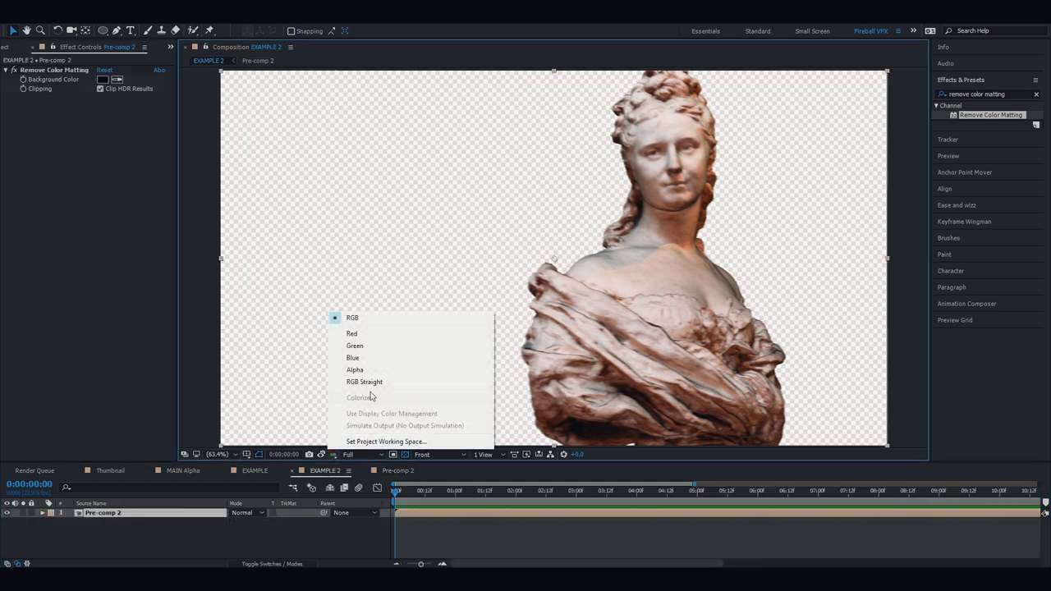
left_click(367, 369)
left_click(333, 454)
left_click(376, 316)
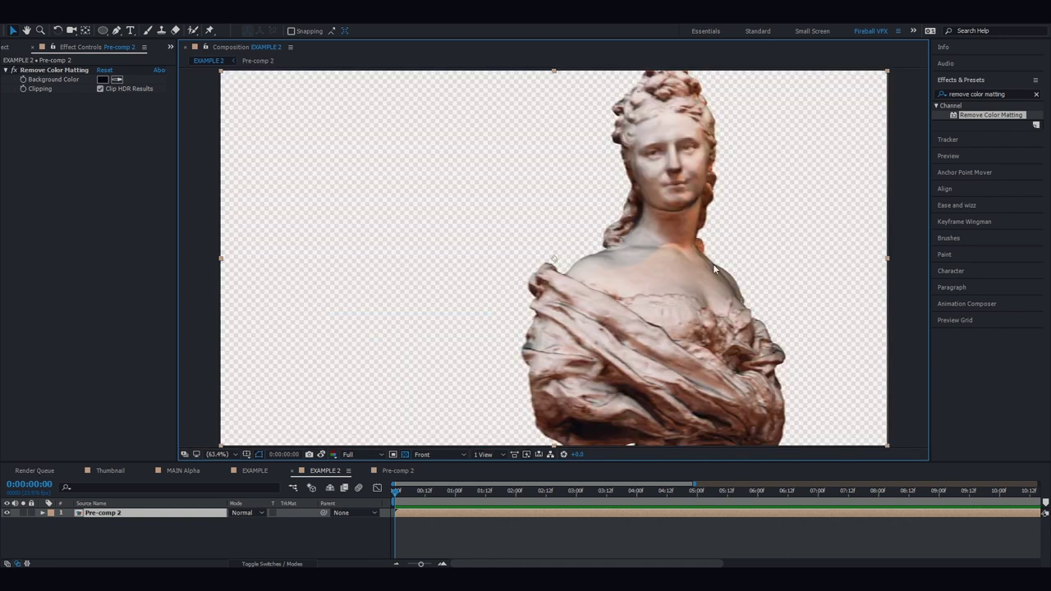
left_click(74, 78)
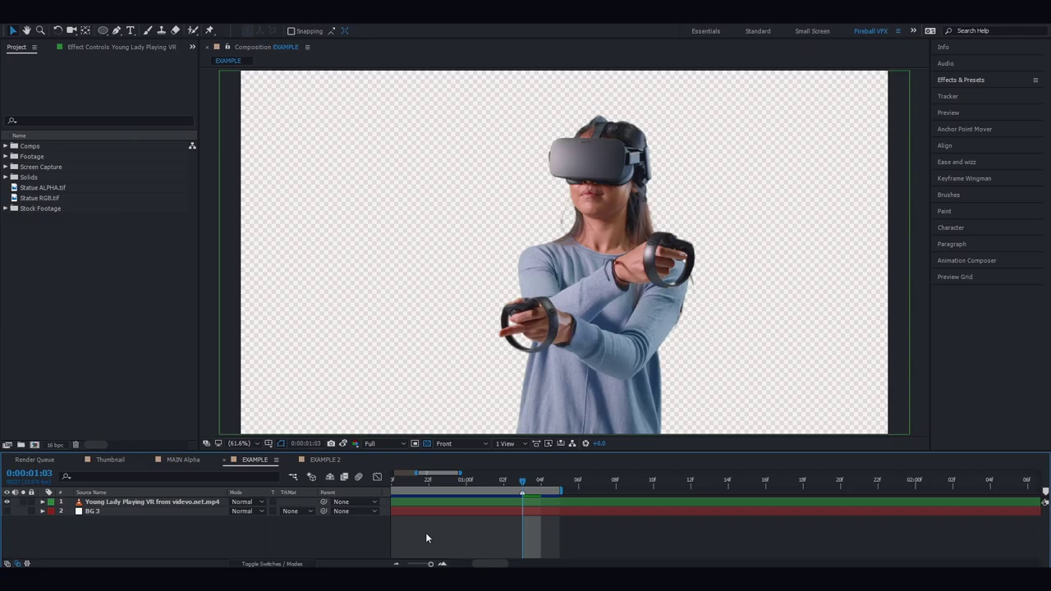
Add the EXAMPLE composition to the render queue and check the channel options in its output module settings
key("ctrl+m")
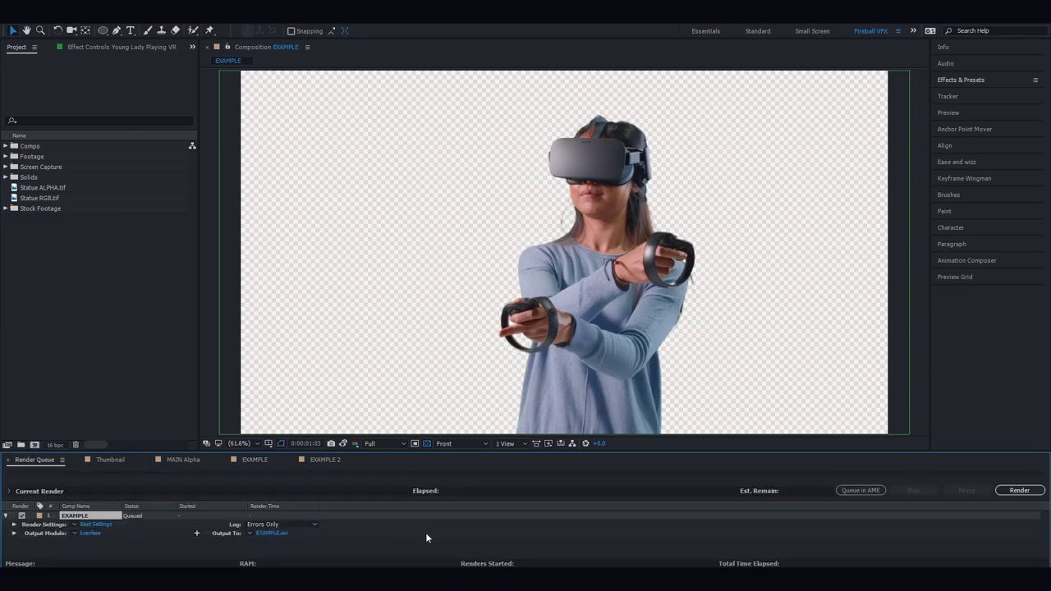
left_click(92, 533)
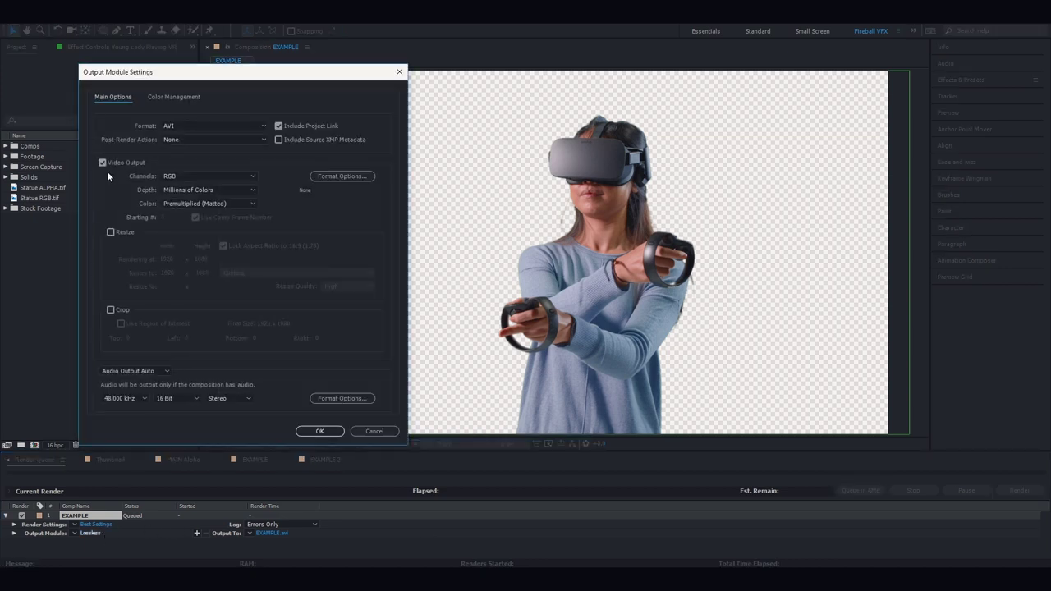
left_click(192, 177)
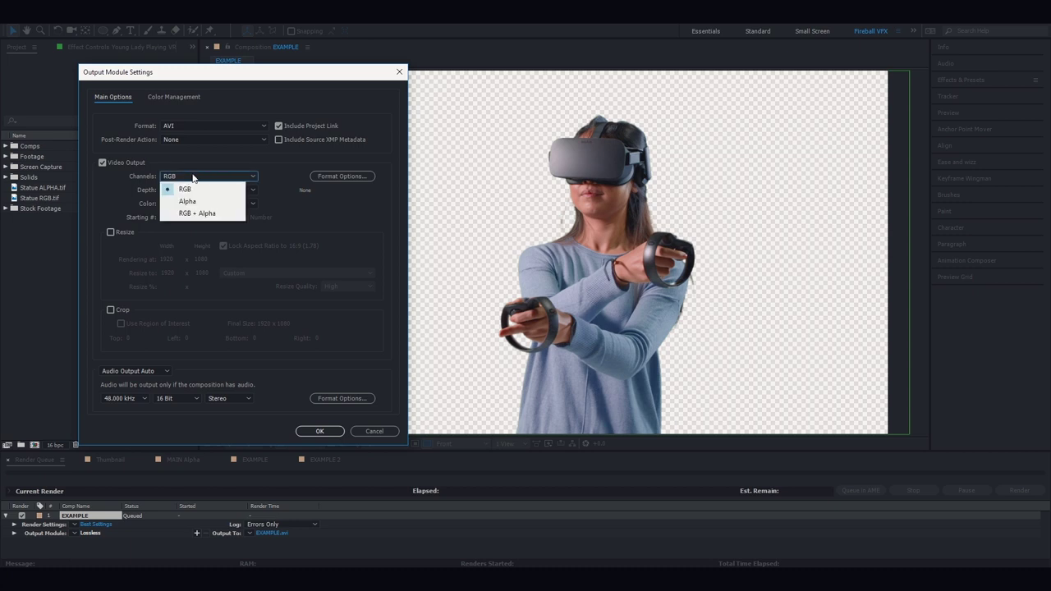
left_click(200, 189)
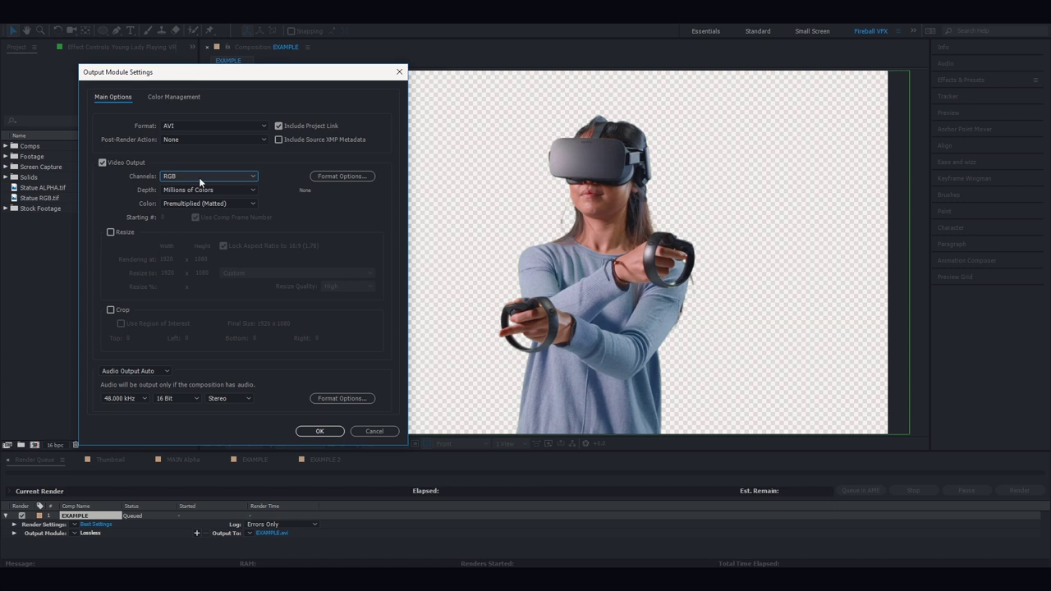
Set the output channels to RGB + Alpha, after trying Alpha alone, and the color to Straight (Unmatted)
left_click(198, 177)
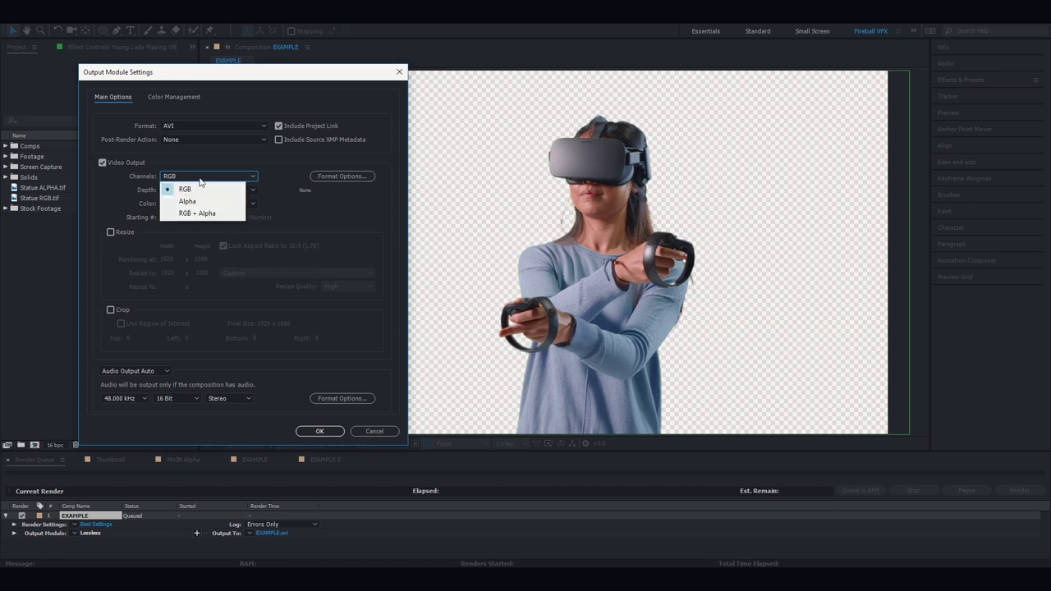
left_click(194, 202)
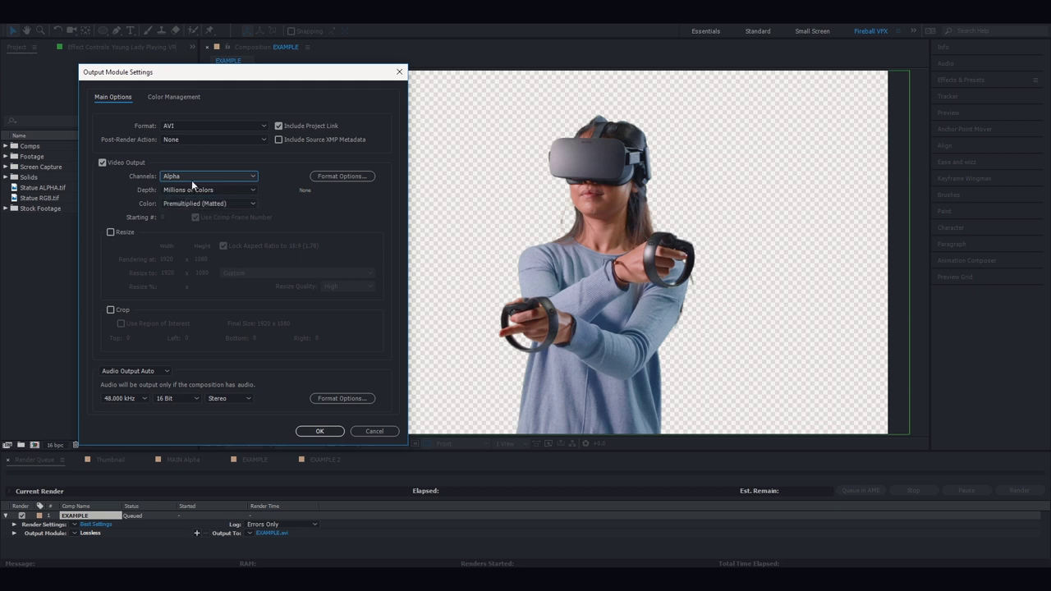
left_click(192, 181)
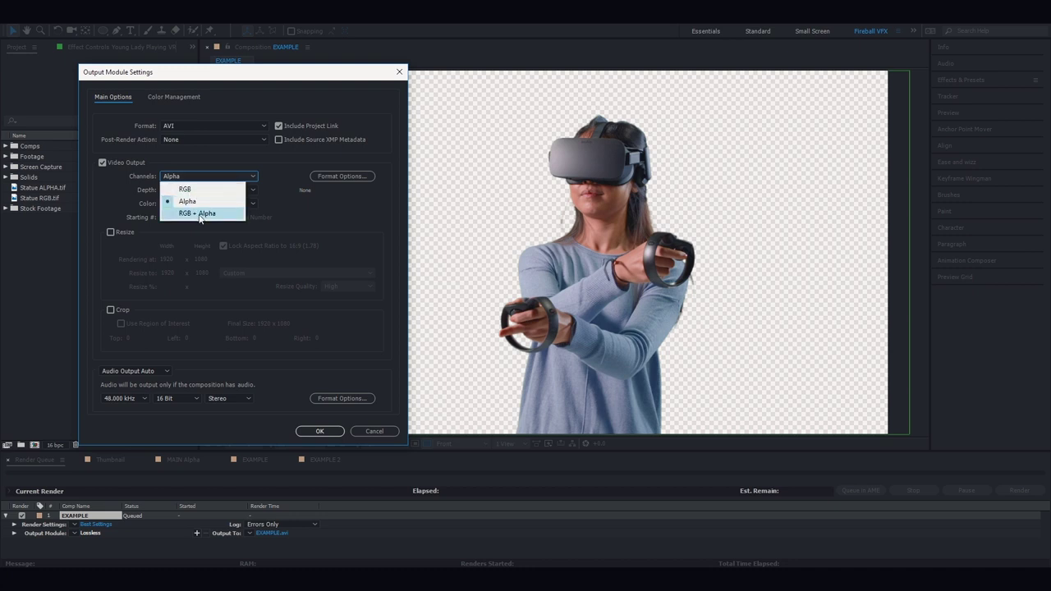
left_click(199, 214)
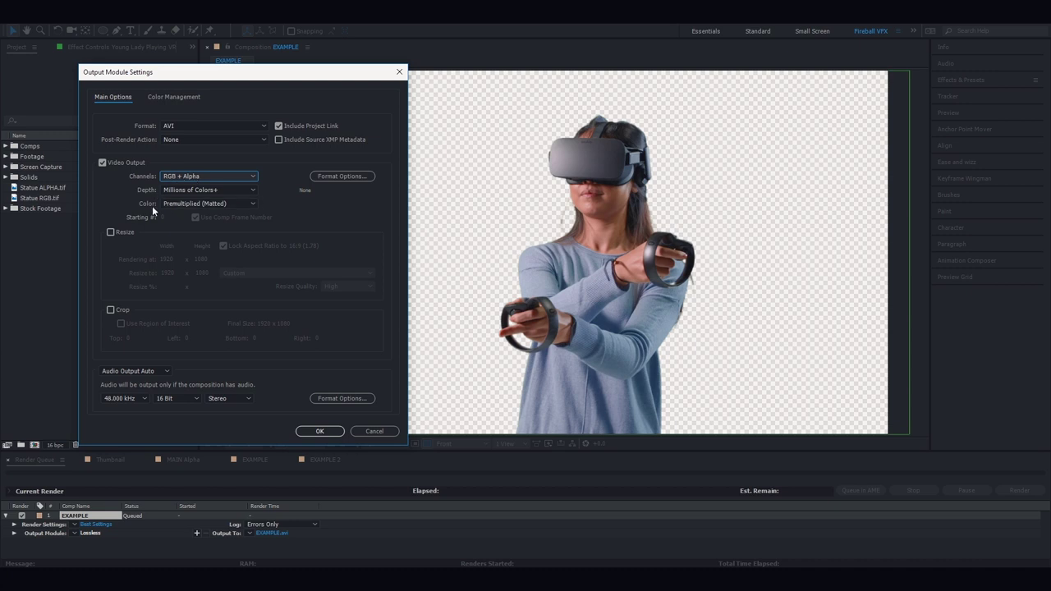
left_click(176, 203)
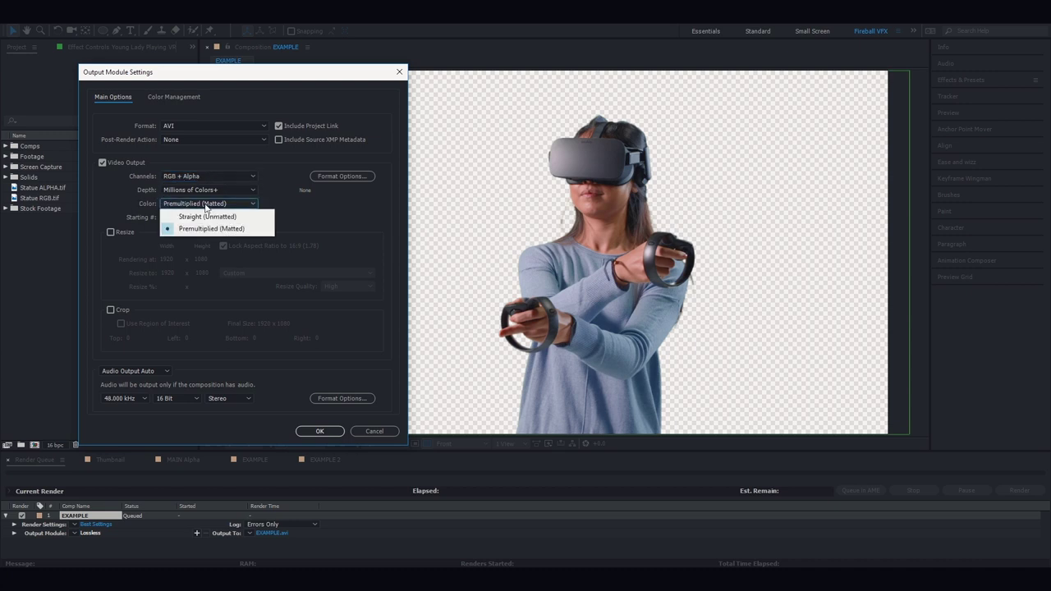
left_click(201, 217)
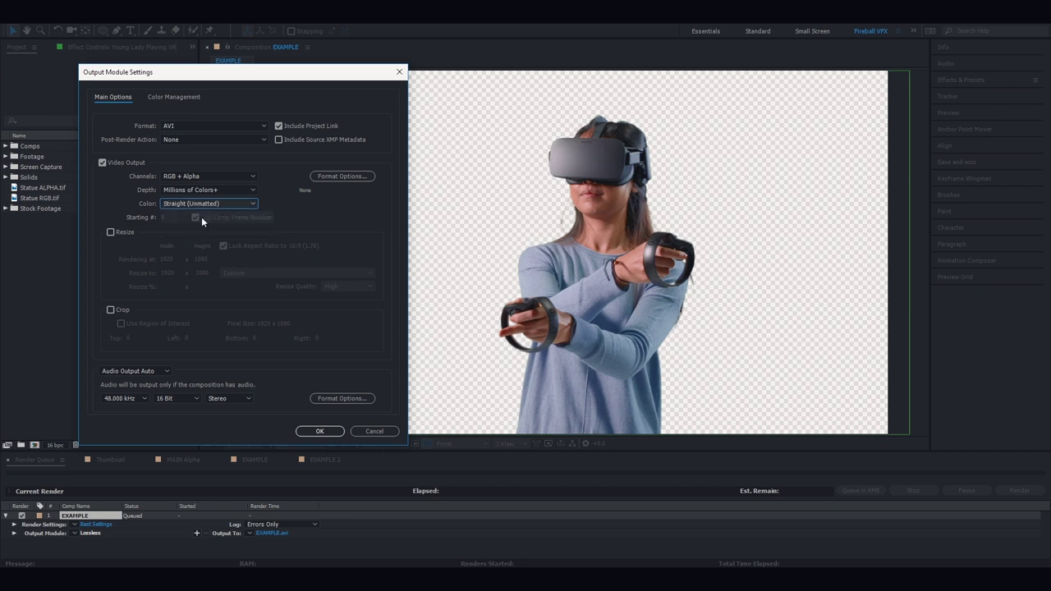
Switch the output format to QuickTime and check which channel options it offers
left_click(219, 126)
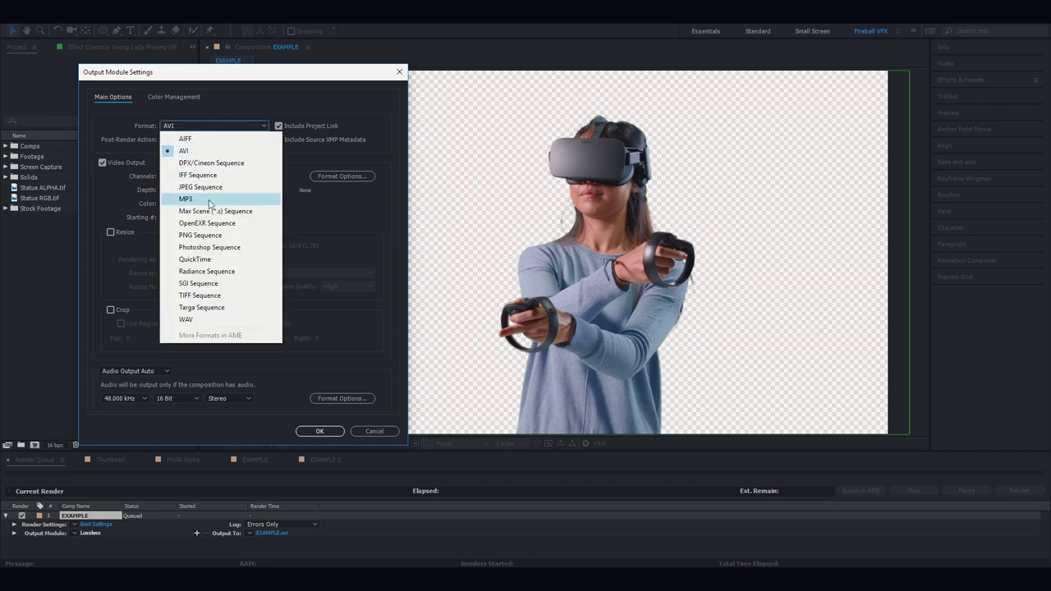
left_click(208, 259)
left_click(207, 176)
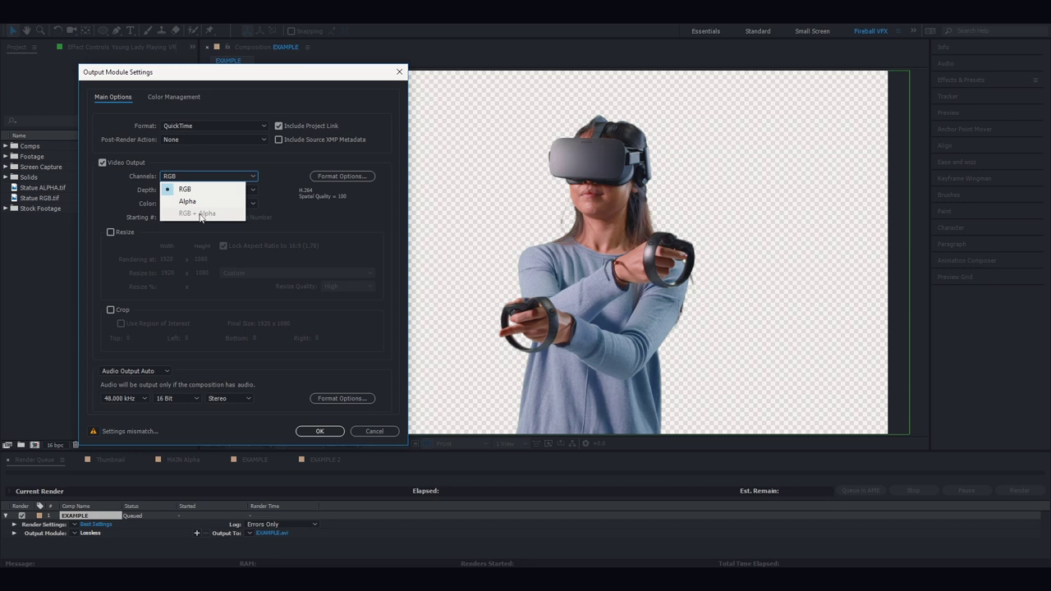
left_click(197, 202)
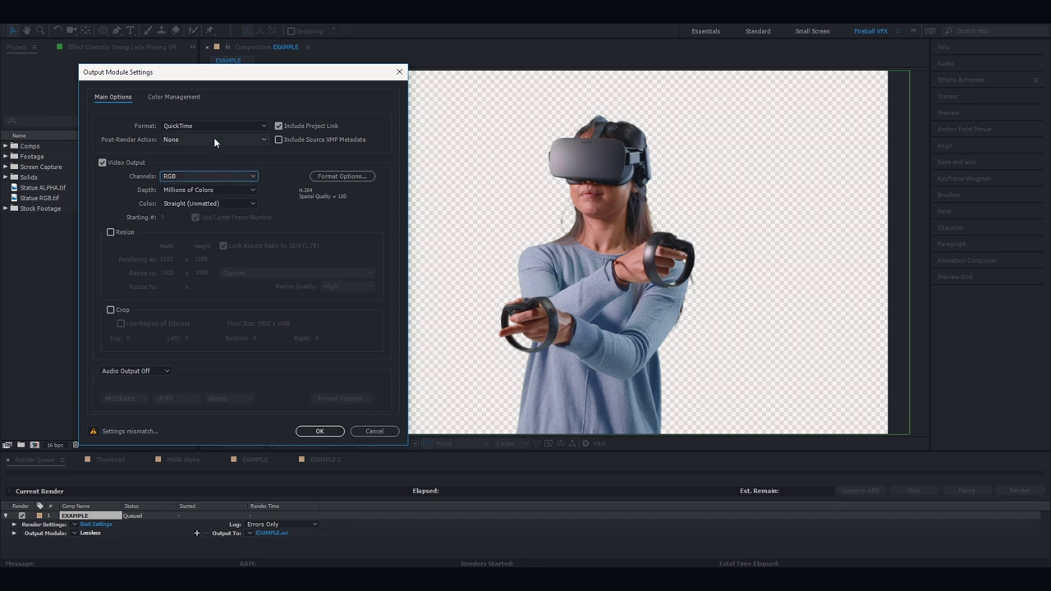
Set the output format to Targa Sequence
left_click(238, 126)
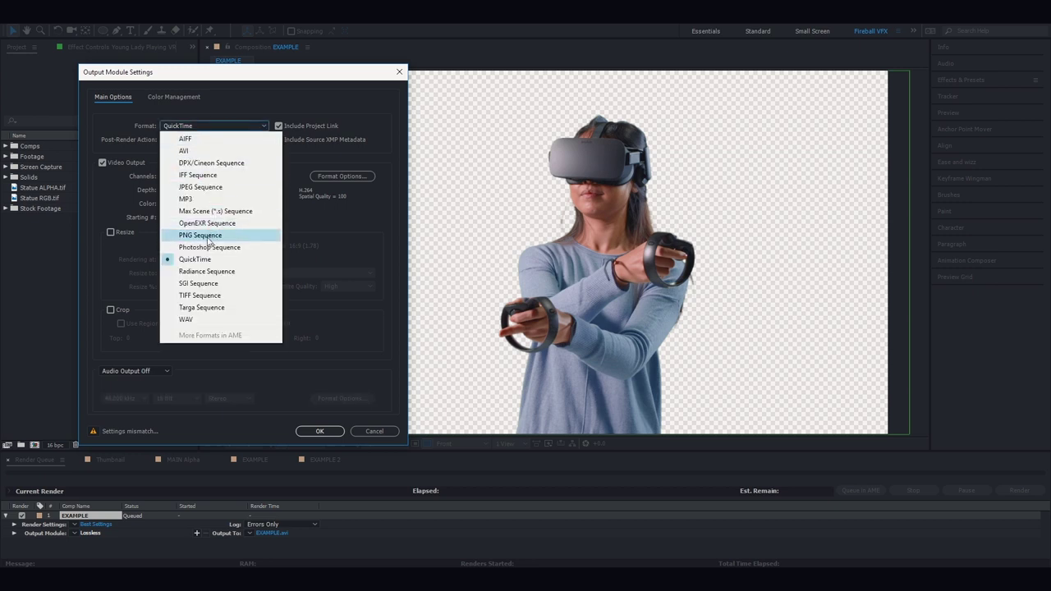
left_click(213, 308)
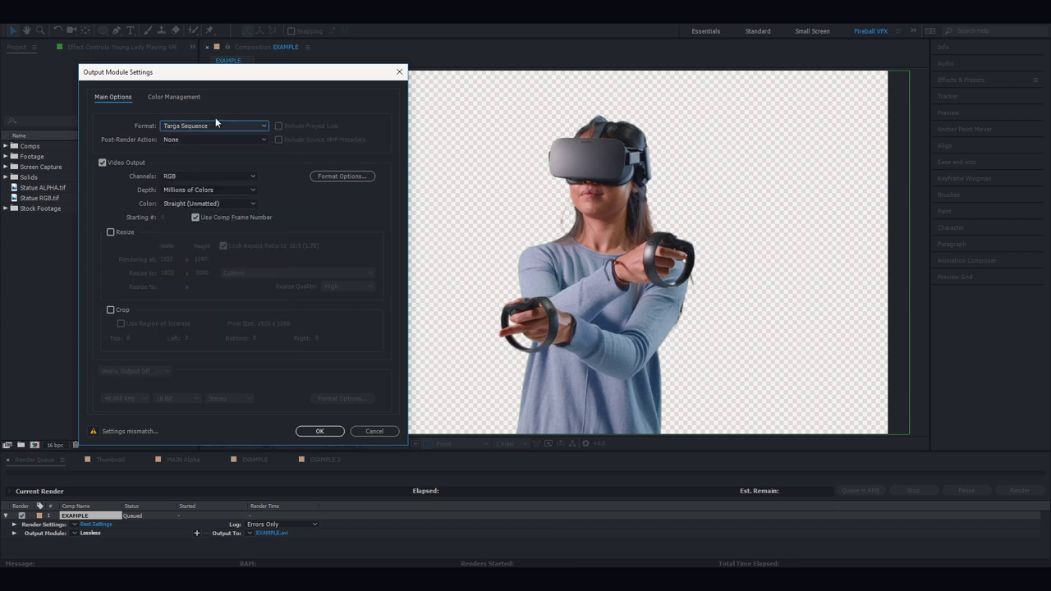